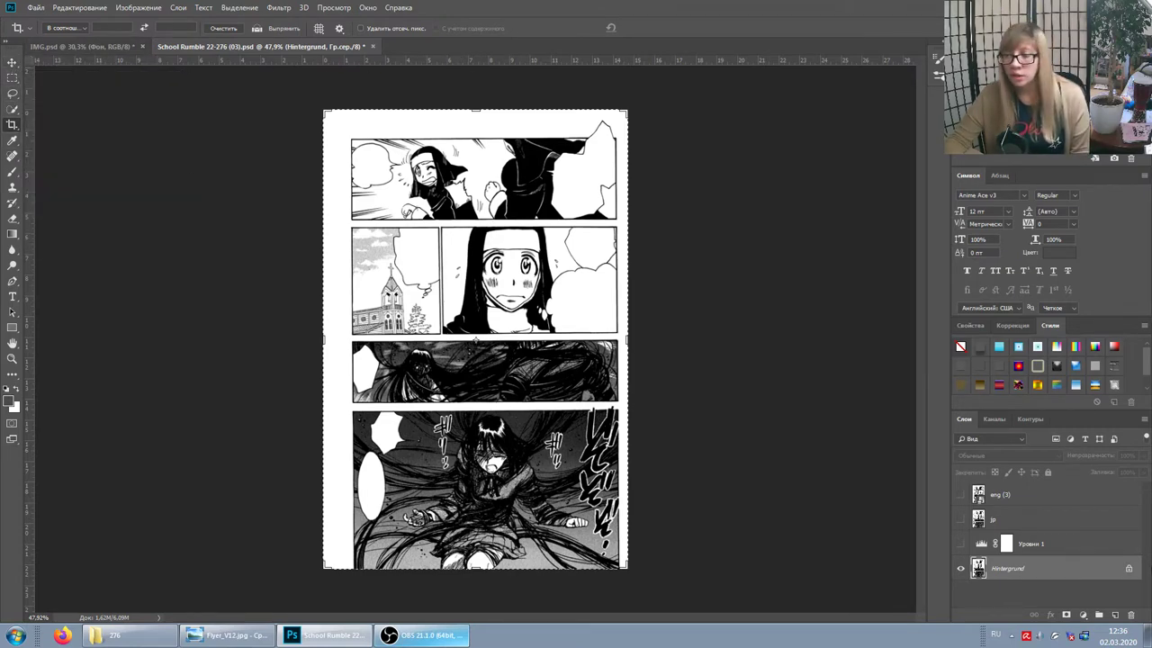
Switch to the Move tool, select the Hintergrund layer, and unlock it as 'Слой 0'
{"action": "left_click", "coordinate": [12, 61]}
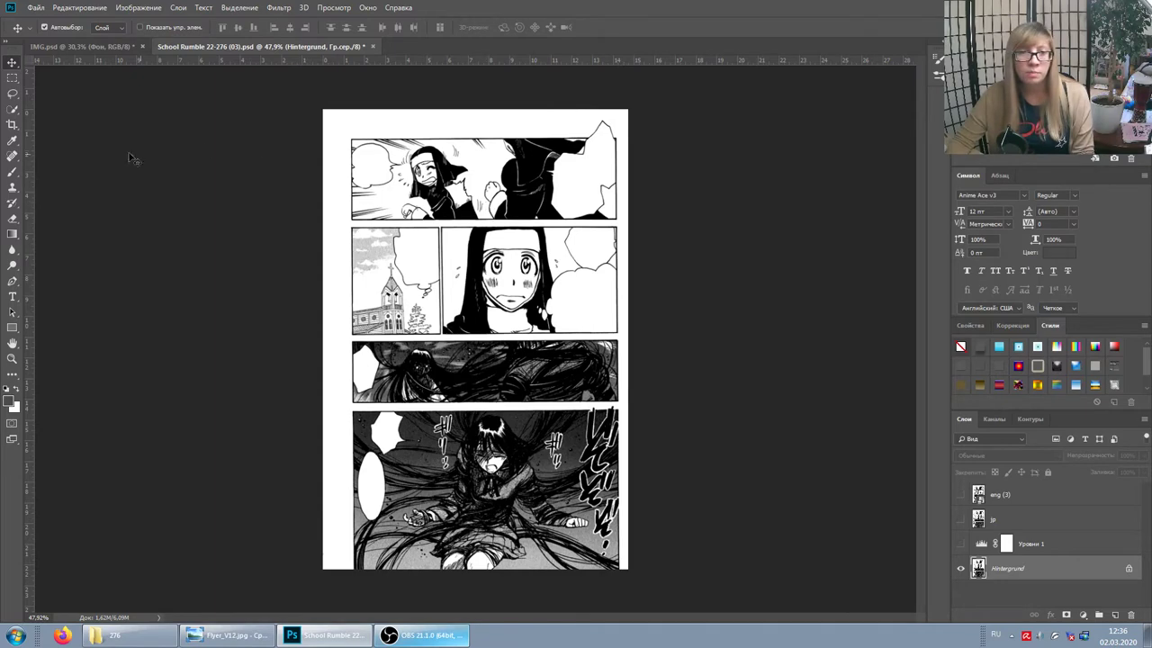
{"action": "left_click", "coordinate": [519, 362]}
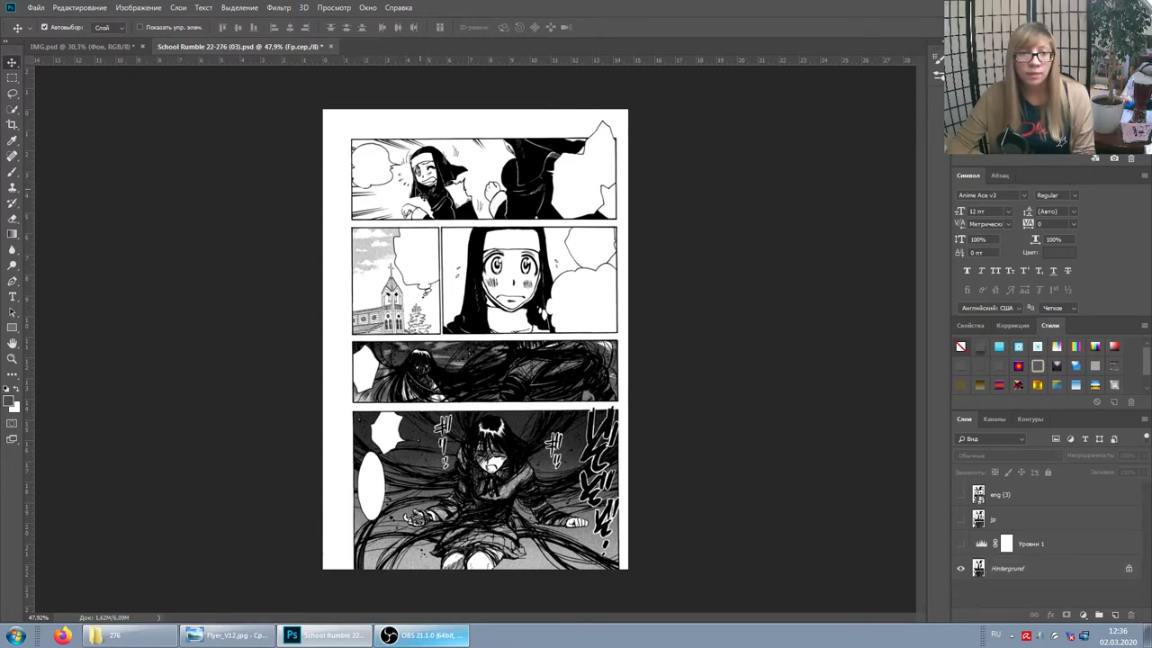
{"action": "left_click", "coordinate": [1064, 575]}
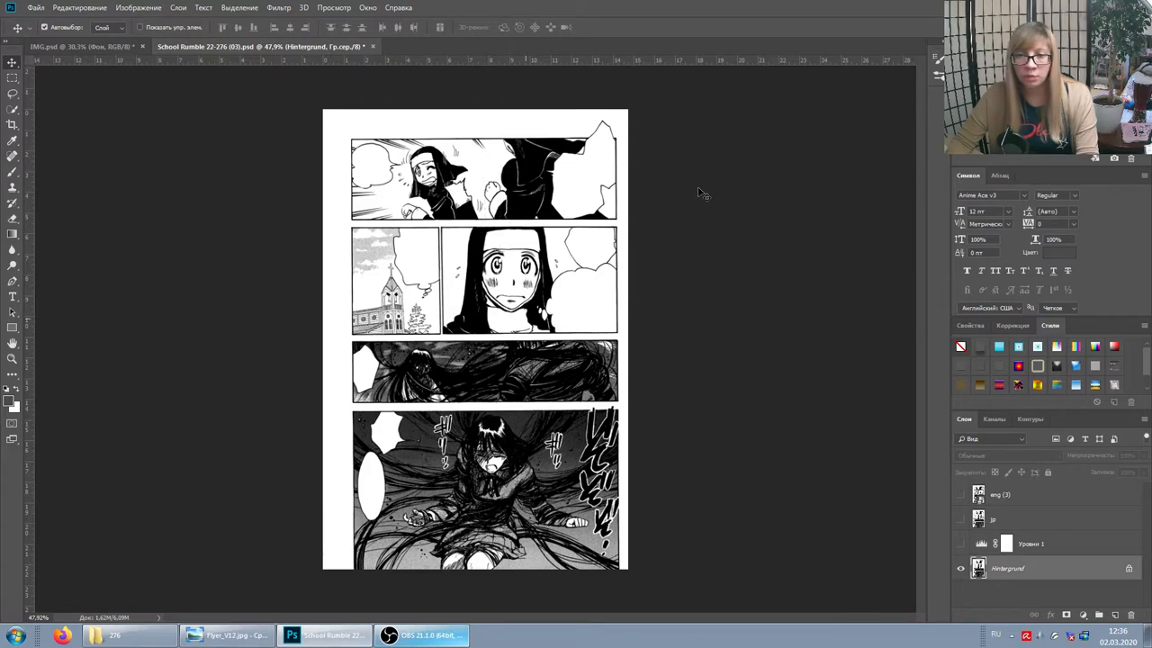
{"action": "left_click", "coordinate": [526, 337]}
{"action": "left_click", "coordinate": [1044, 566]}
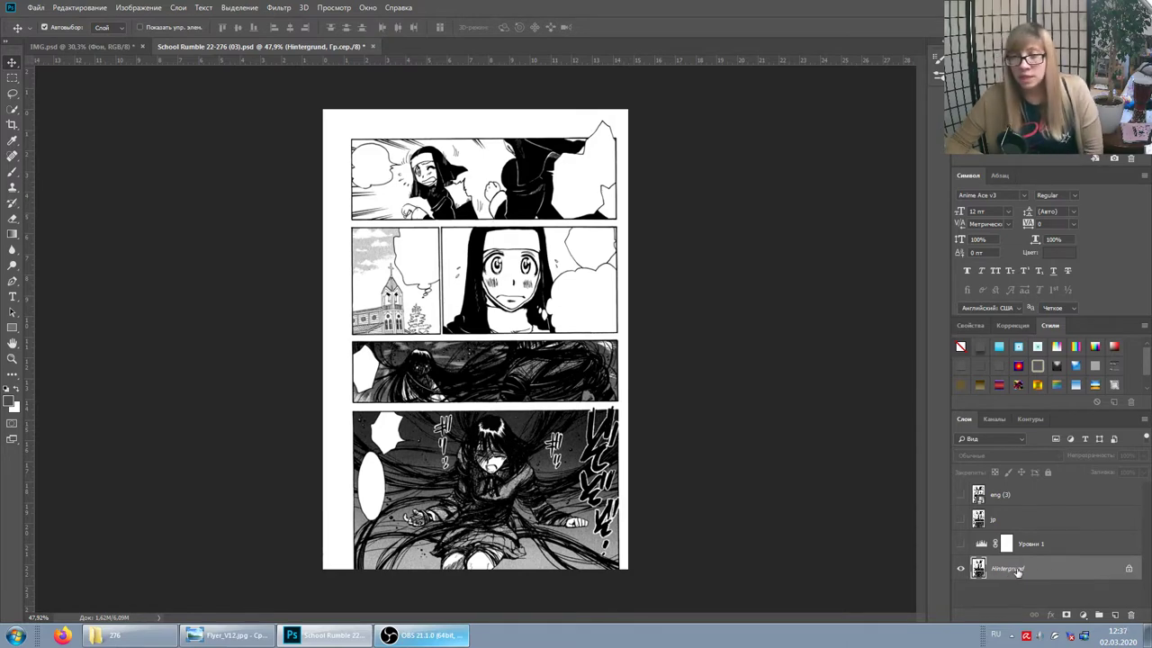
{"action": "left_click", "coordinate": [1129, 569]}
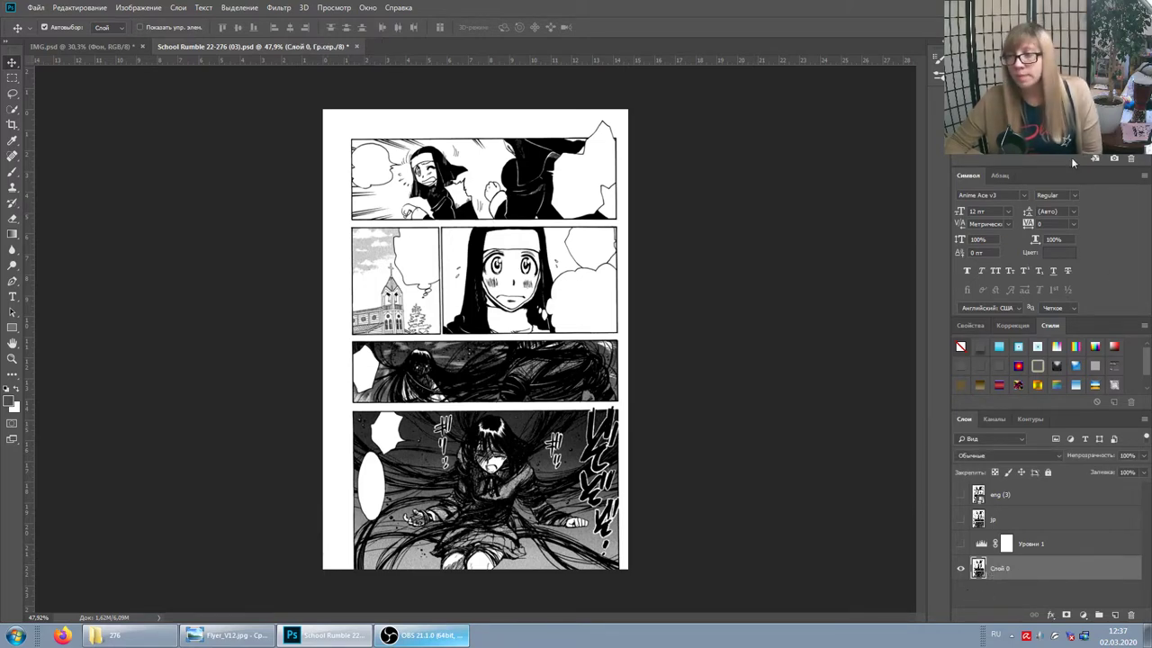
{"action": "key", "text": "ctrl+z"}
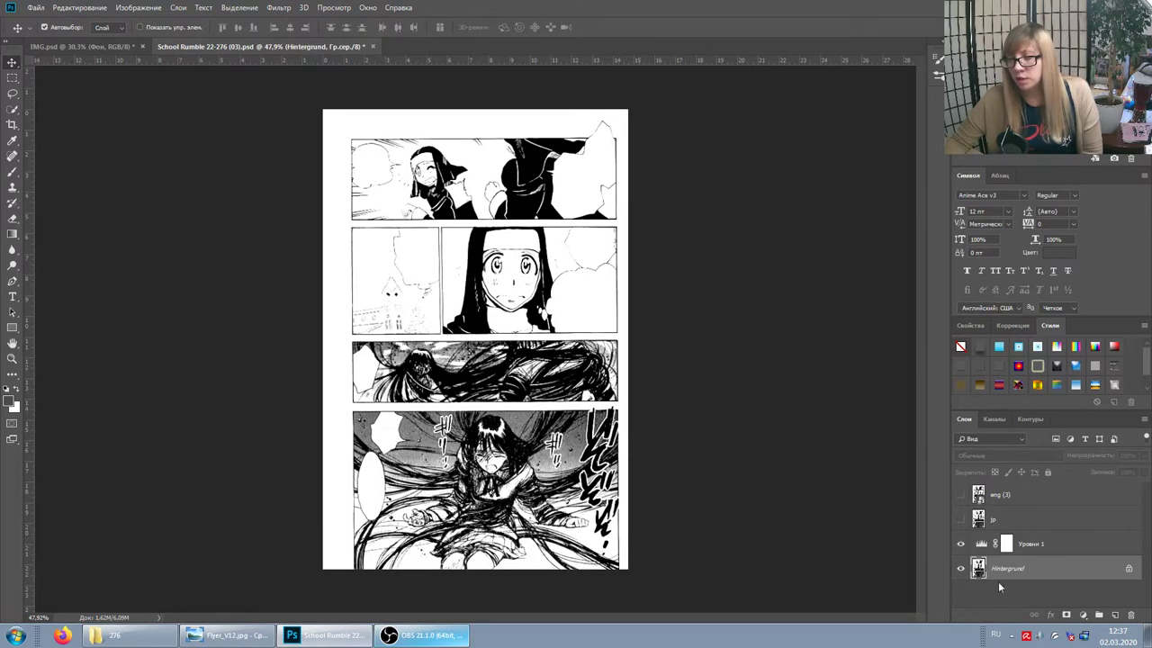
{"action": "left_click", "coordinate": [960, 545]}
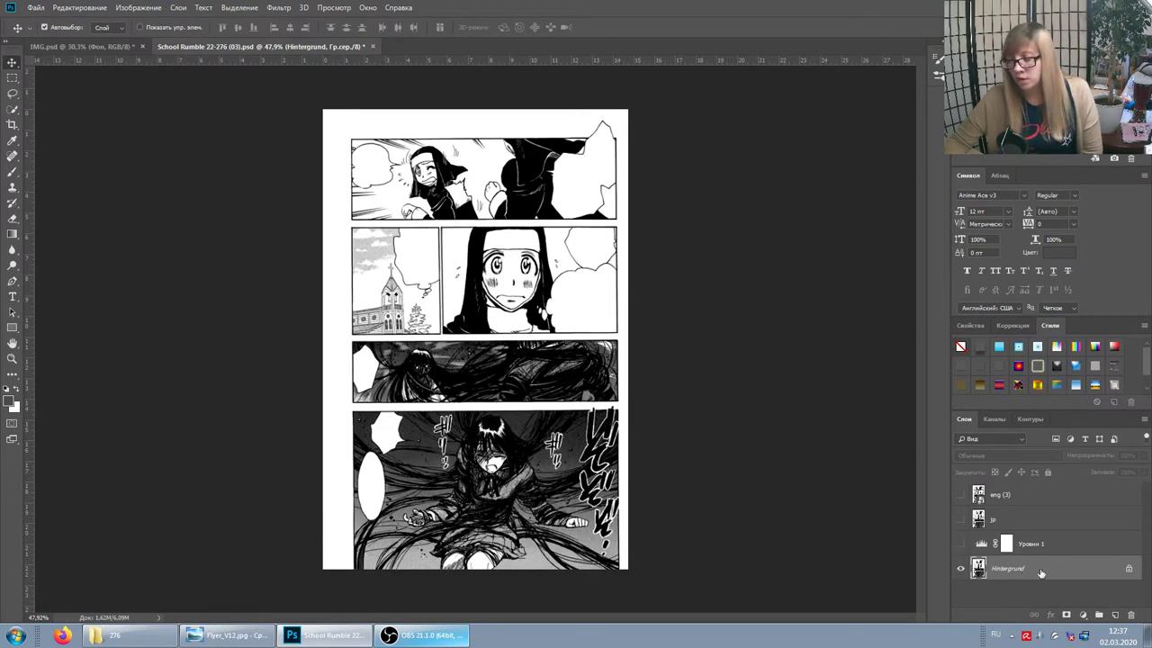
{"action": "double_click", "coordinate": [1041, 571]}
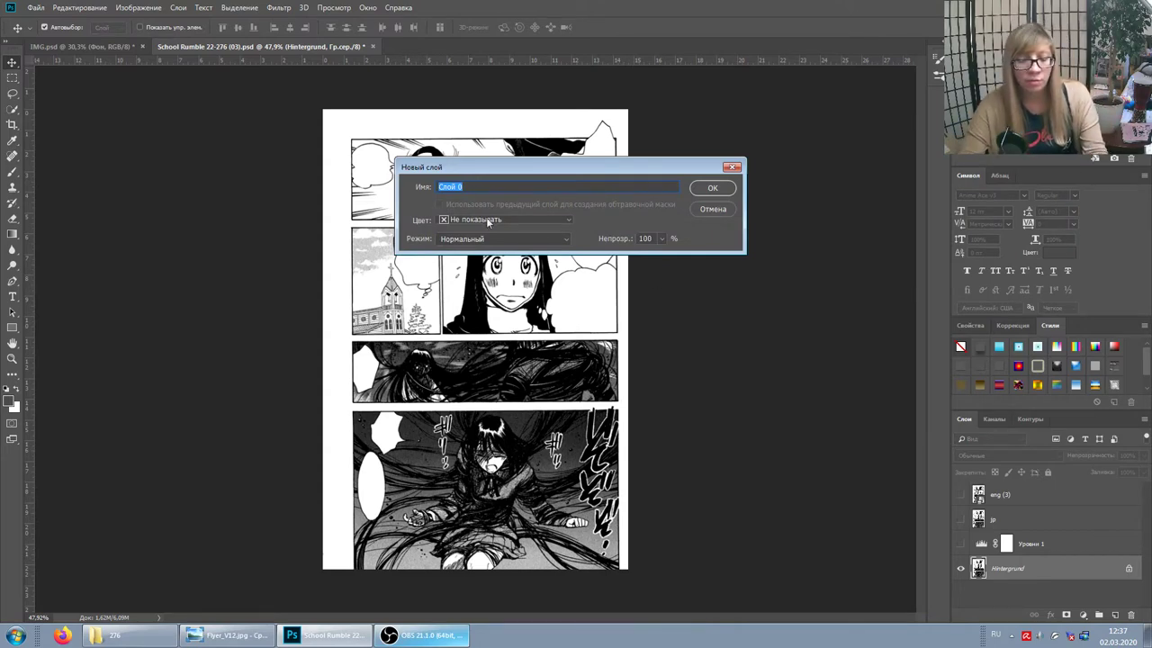
{"action": "type", "text": "cлой который мы будем крутить"}
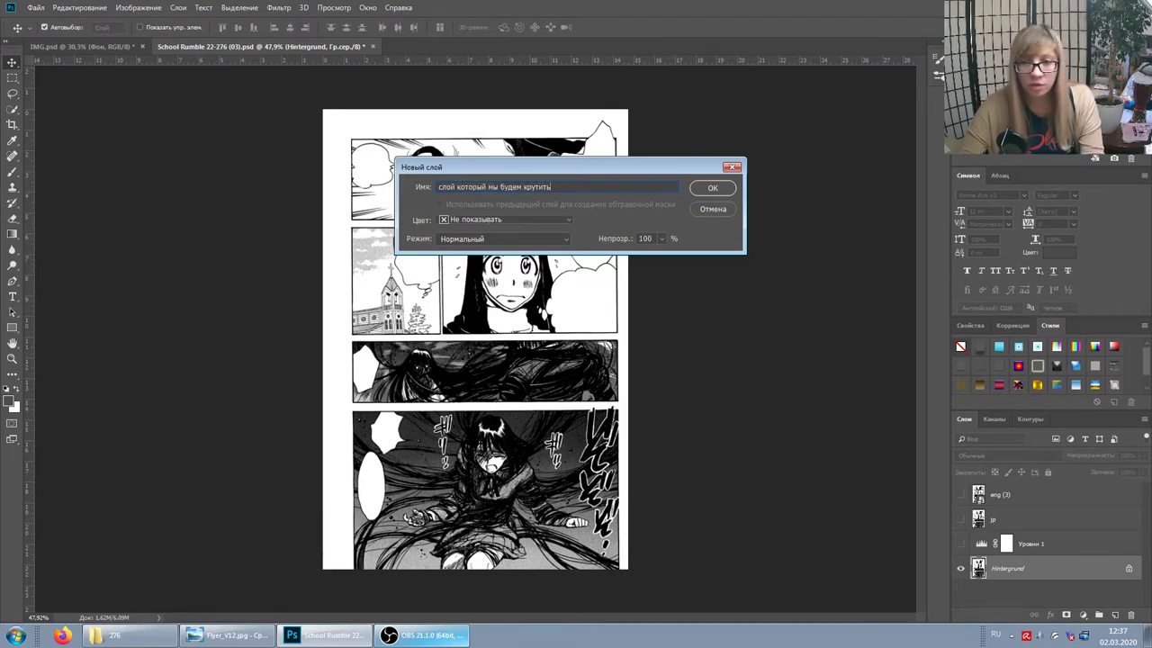
{"action": "key", "text": "Return"}
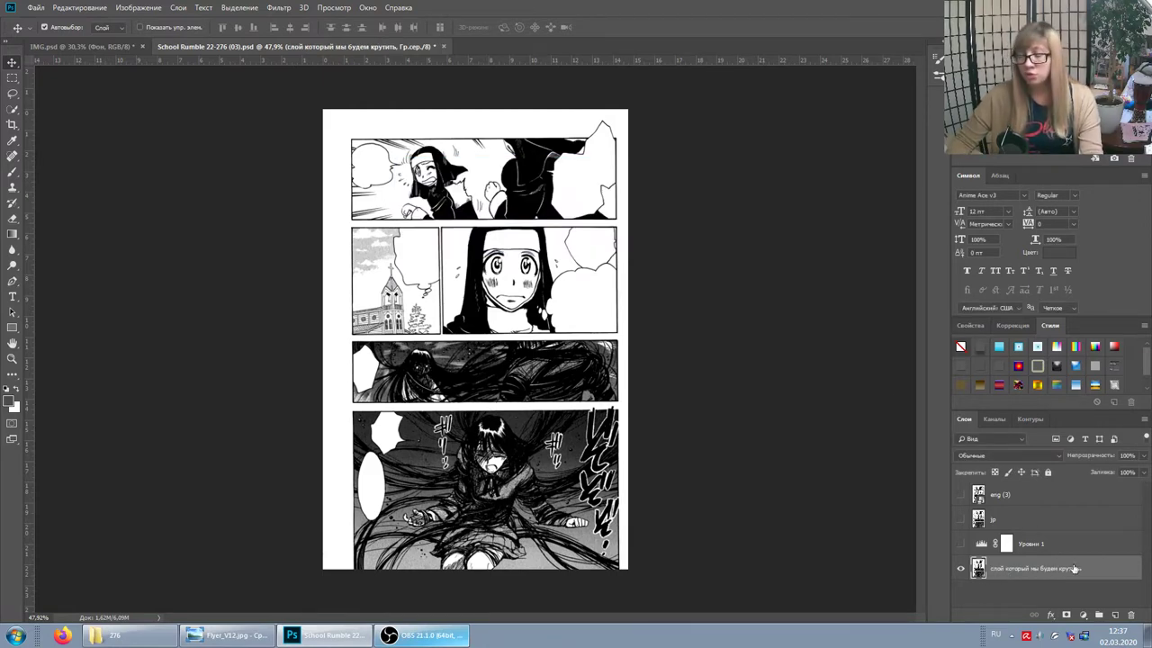
{"action": "key", "text": "ctrl+z"}
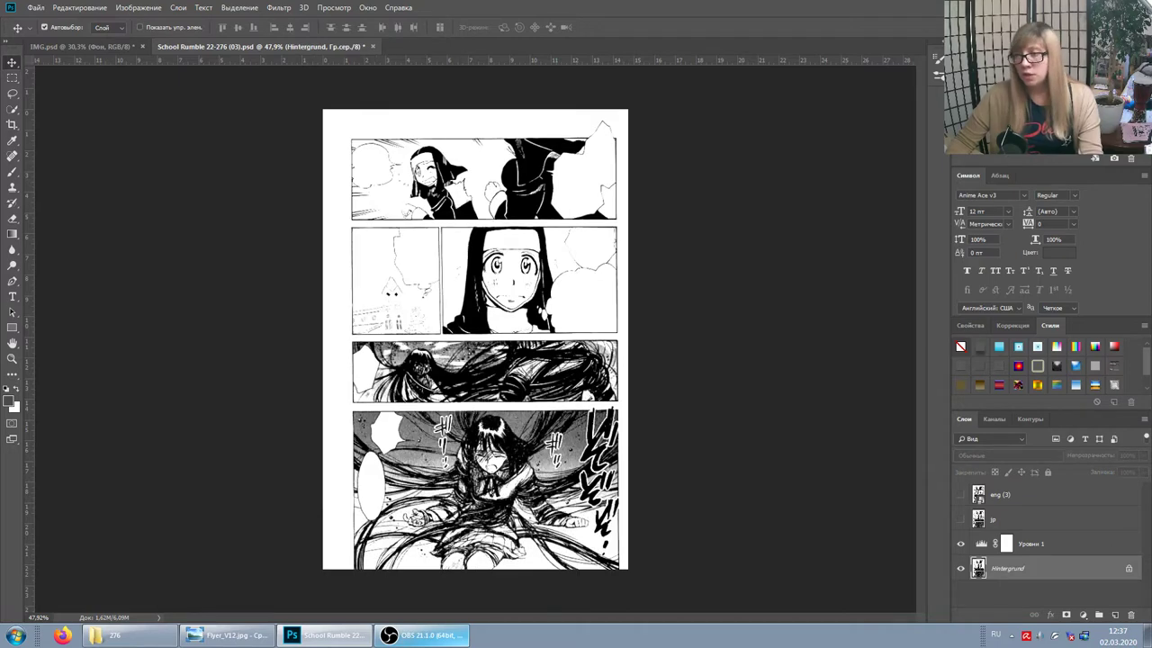
{"action": "left_click", "coordinate": [960, 544]}
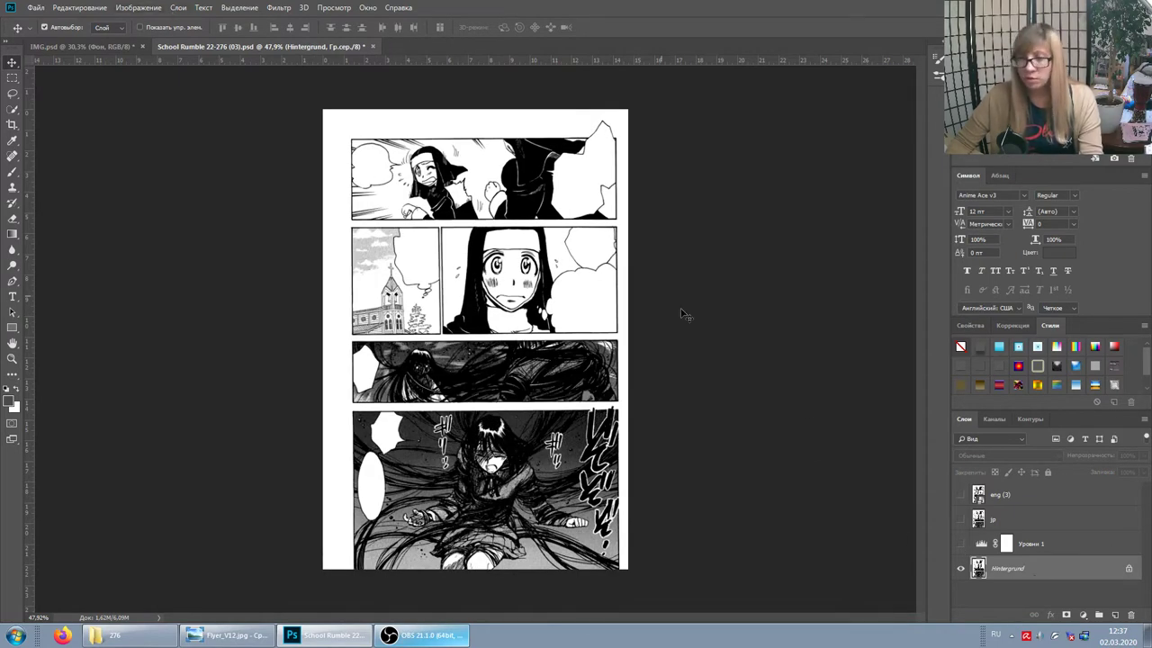
{"action": "left_click", "coordinate": [178, 8]}
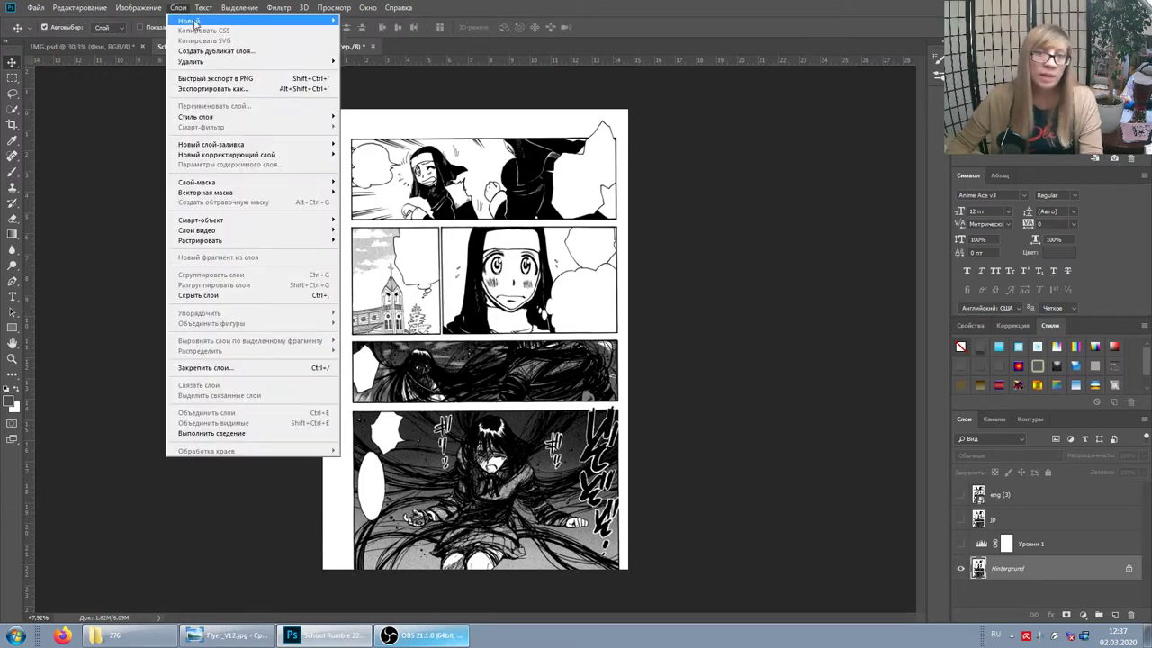
{"action": "mouse_move", "coordinate": [207, 20]}
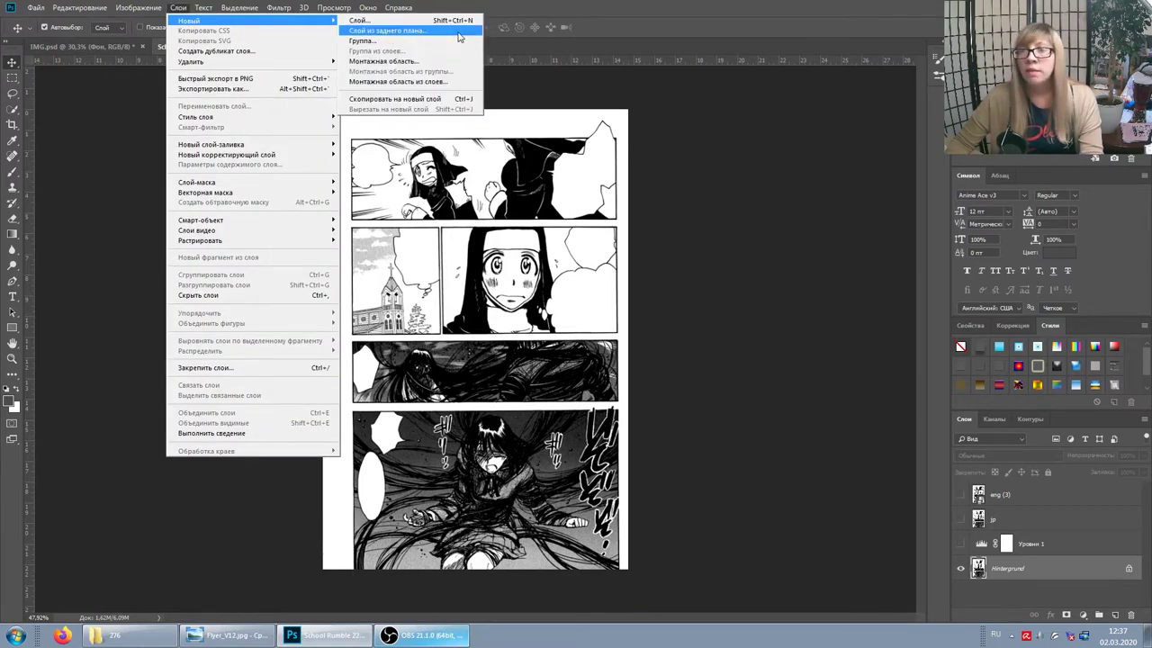
Convert the background to layer 'ипааа' and undo, then unlock it as 'Слой 0' and hide Уровни 1
{"action": "left_click", "coordinate": [458, 32]}
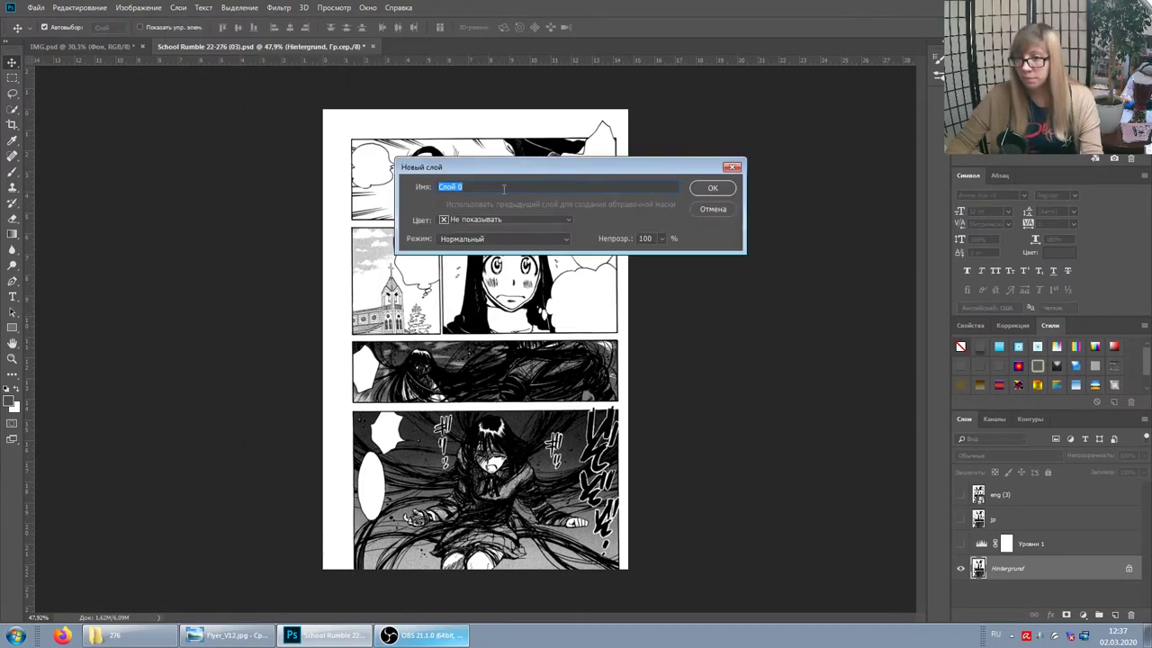
{"action": "type", "text": "ипааа"}
{"action": "left_click", "coordinate": [727, 193]}
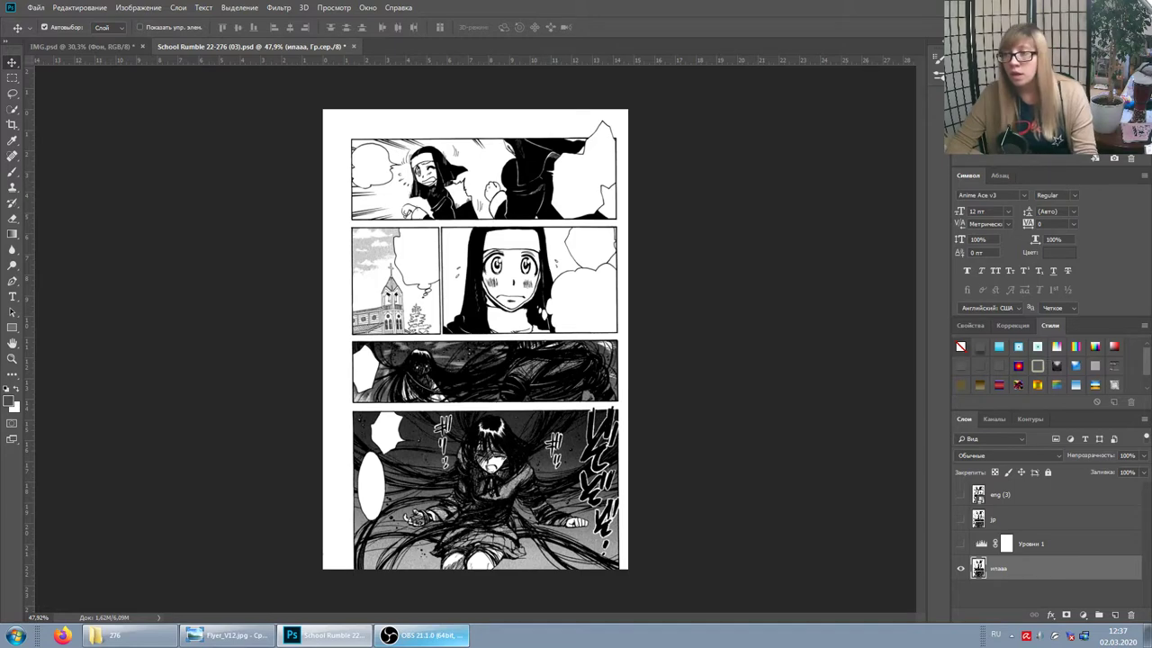
{"action": "key", "text": "ctrl+z"}
{"action": "left_click", "coordinate": [1128, 571]}
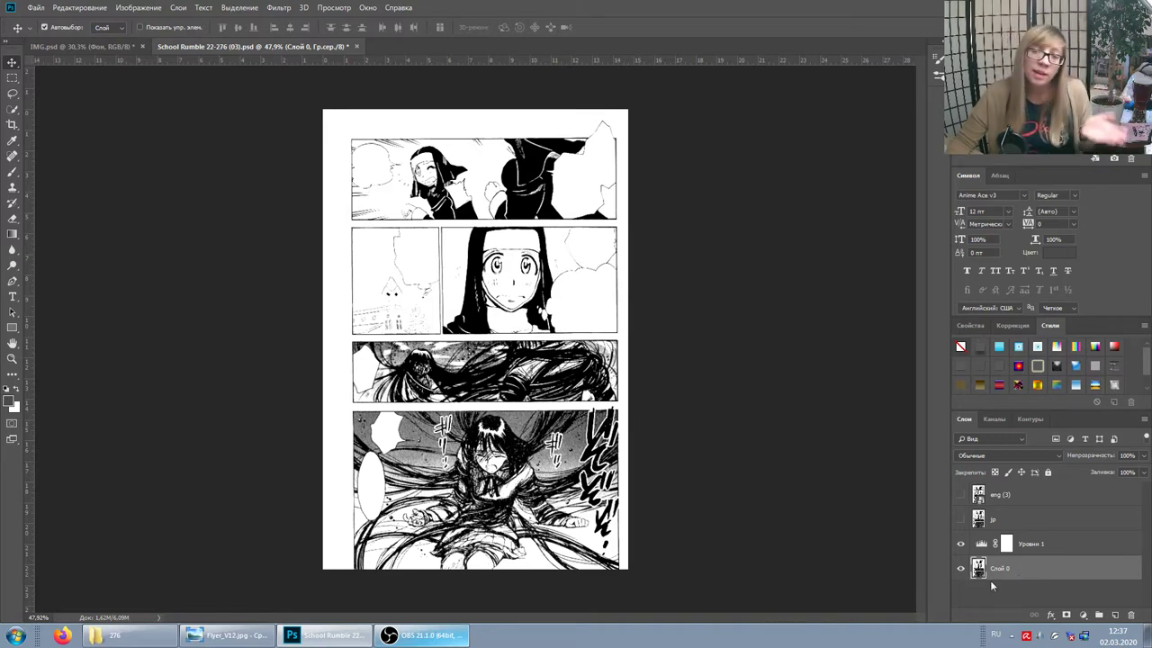
{"action": "left_click", "coordinate": [960, 544]}
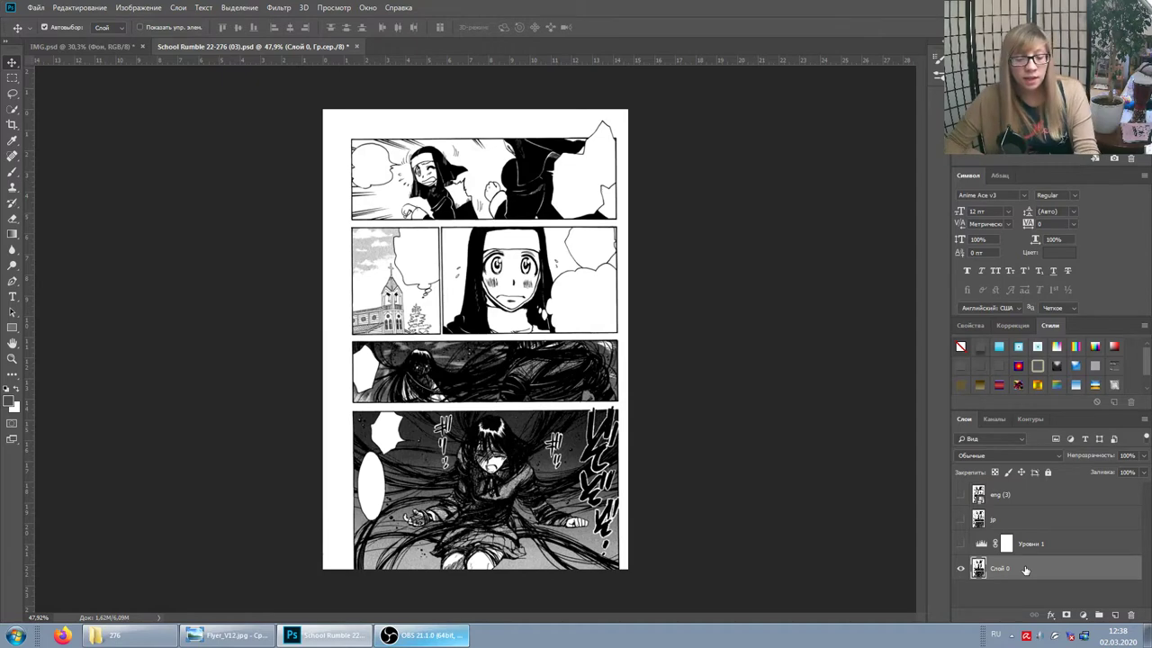
{"action": "key", "text": "ctrl+t"}
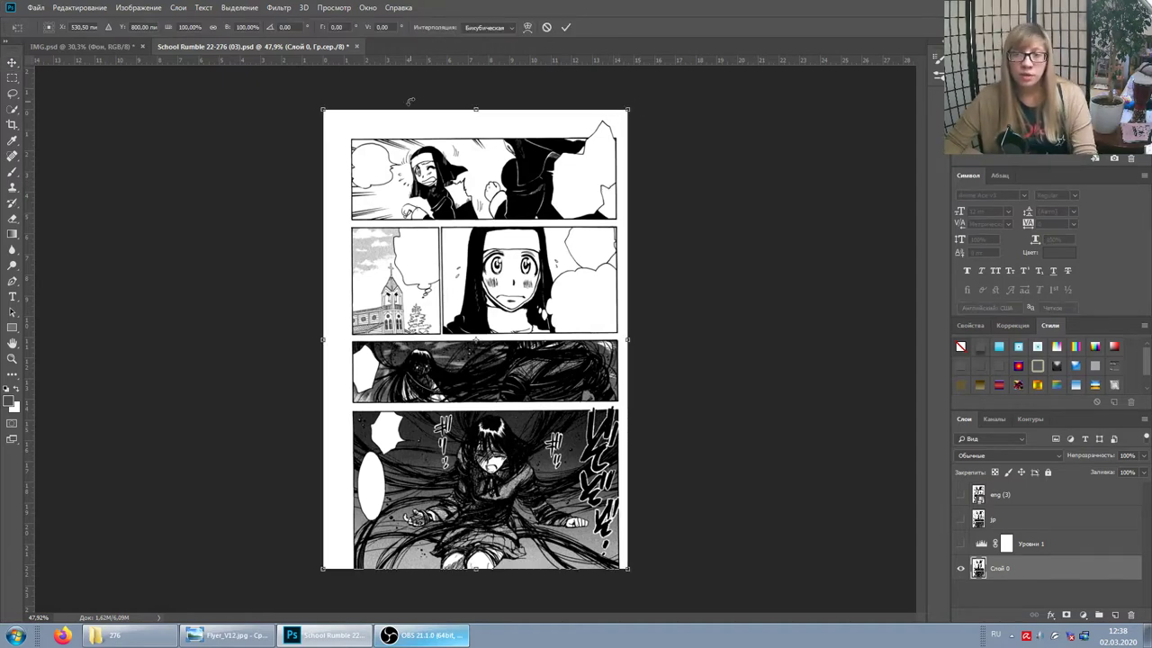
{"action": "mouse_move", "coordinate": [645, 87]}
{"action": "left_mouse_down"}
{"action": "mouse_move", "coordinate": [657, 109]}
{"action": "mouse_move", "coordinate": [646, 126]}
{"action": "mouse_move", "coordinate": [650, 325]}
{"action": "mouse_move", "coordinate": [480, 108]}
{"action": "mouse_move", "coordinate": [756, 117]}
{"action": "left_mouse_up"}
{"action": "key", "text": "Return"}
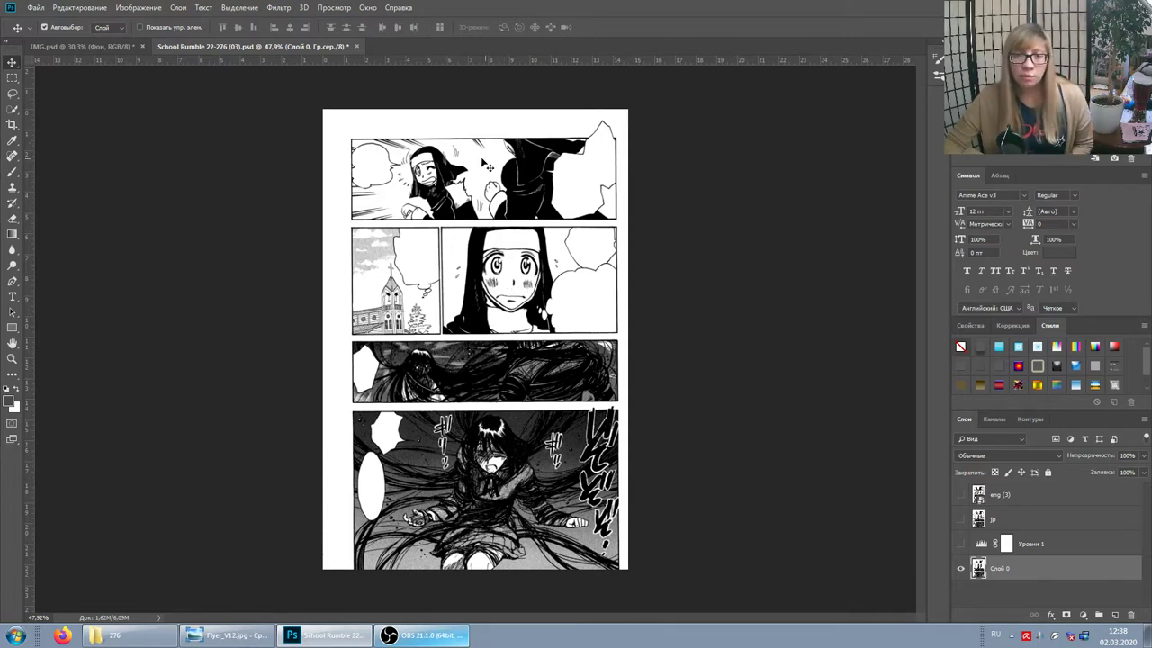
{"action": "key", "text": "ctrl+t"}
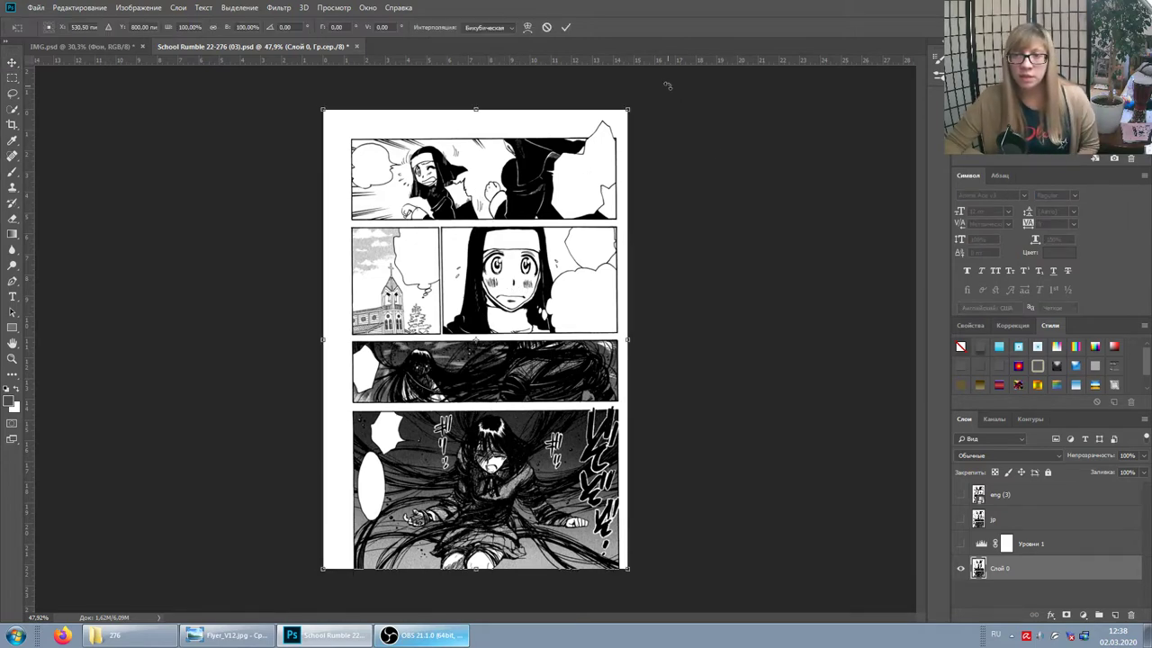
{"action": "left_click_drag", "start_coordinate": [666, 86], "coordinate": [698, 111]}
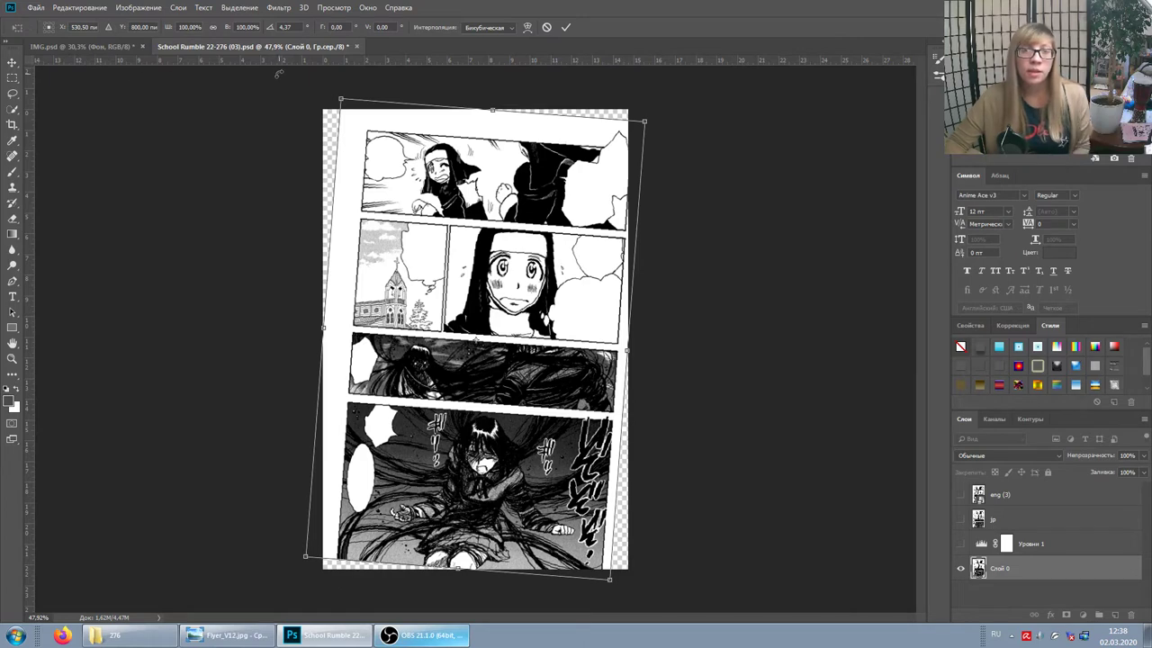
{"action": "key", "text": "ctrl+r"}
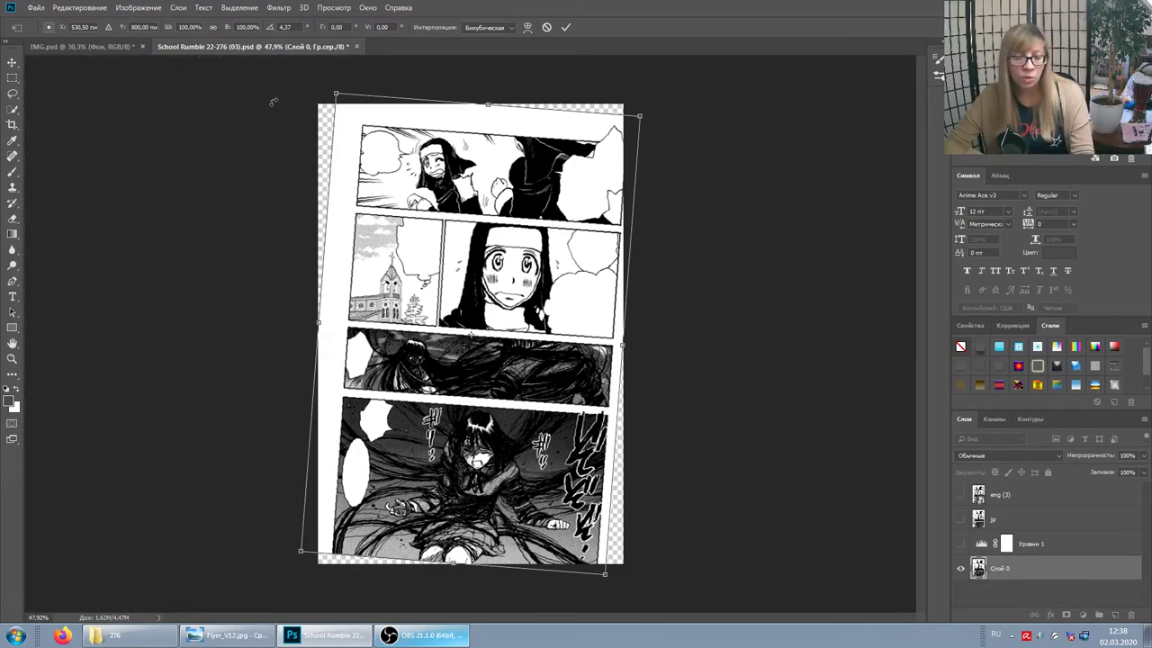
{"action": "key", "text": "ctrl+r"}
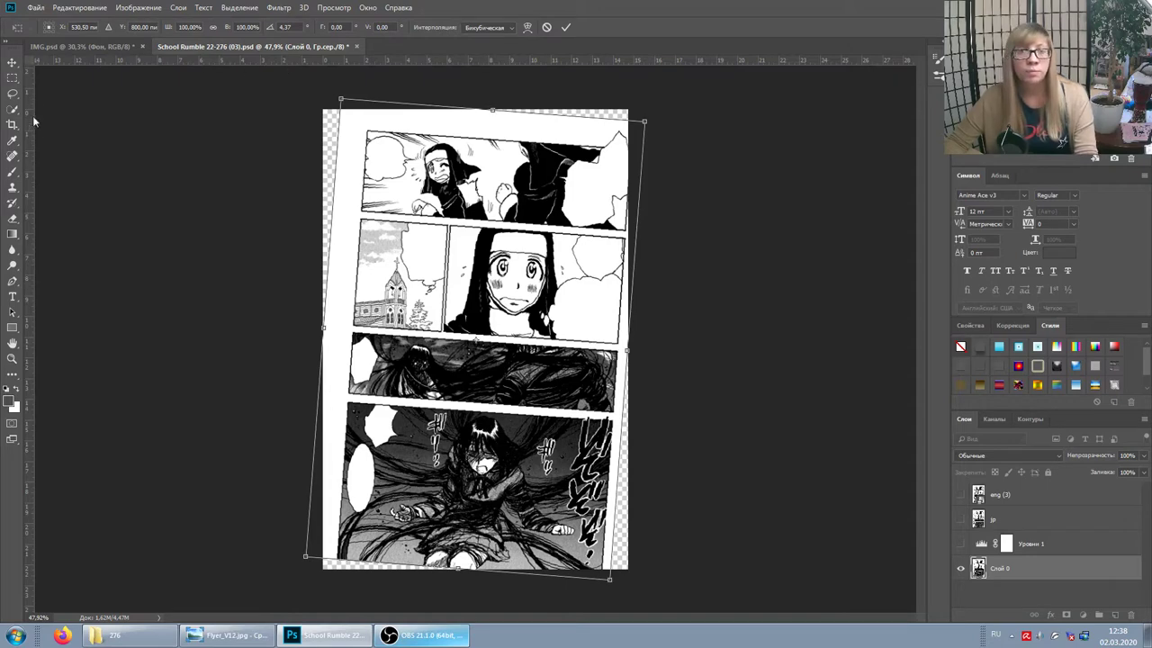
{"action": "left_click", "coordinate": [328, 9]}
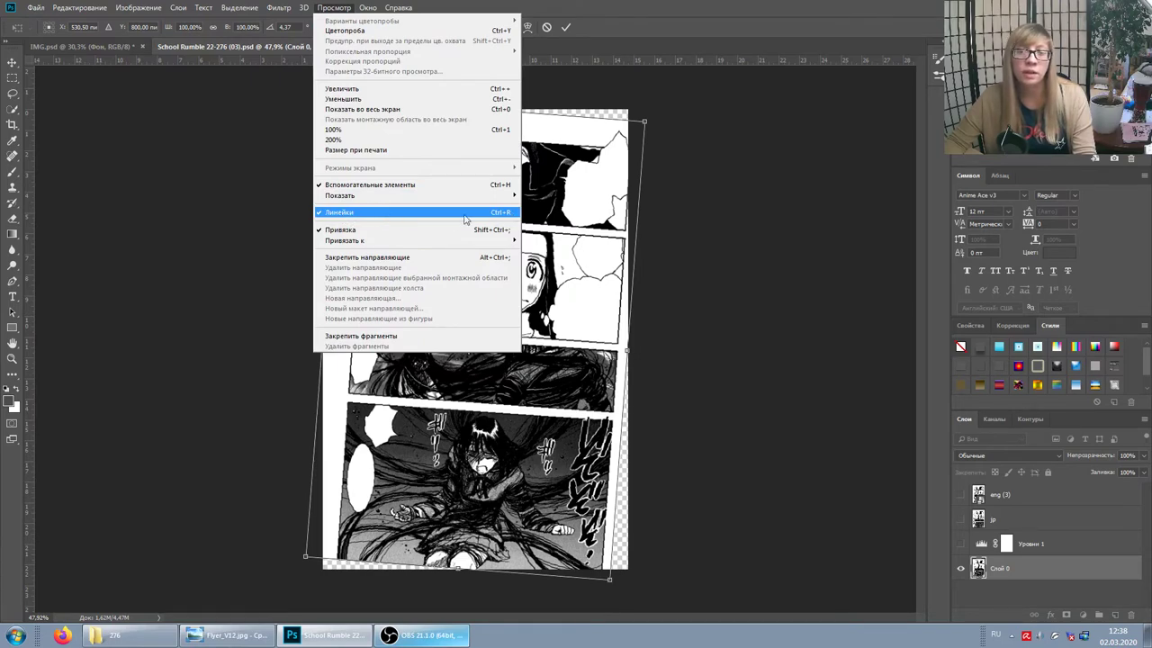
{"action": "left_click", "coordinate": [421, 214]}
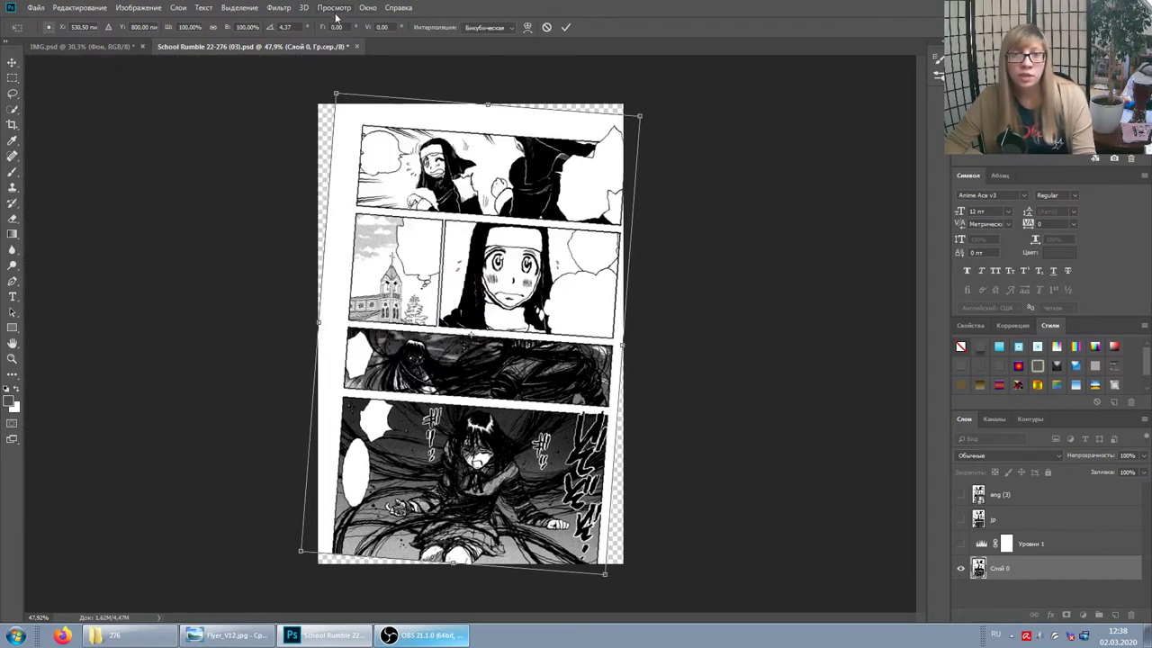
{"action": "left_click", "coordinate": [335, 9]}
{"action": "left_click", "coordinate": [362, 214]}
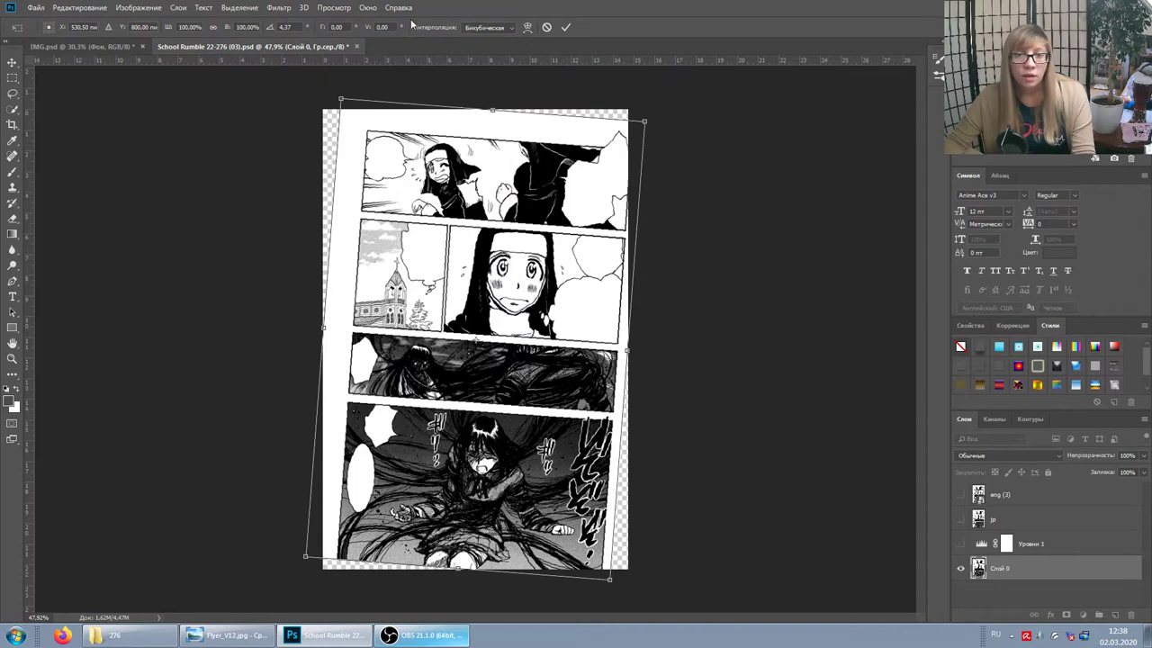
{"action": "key", "text": "Return"}
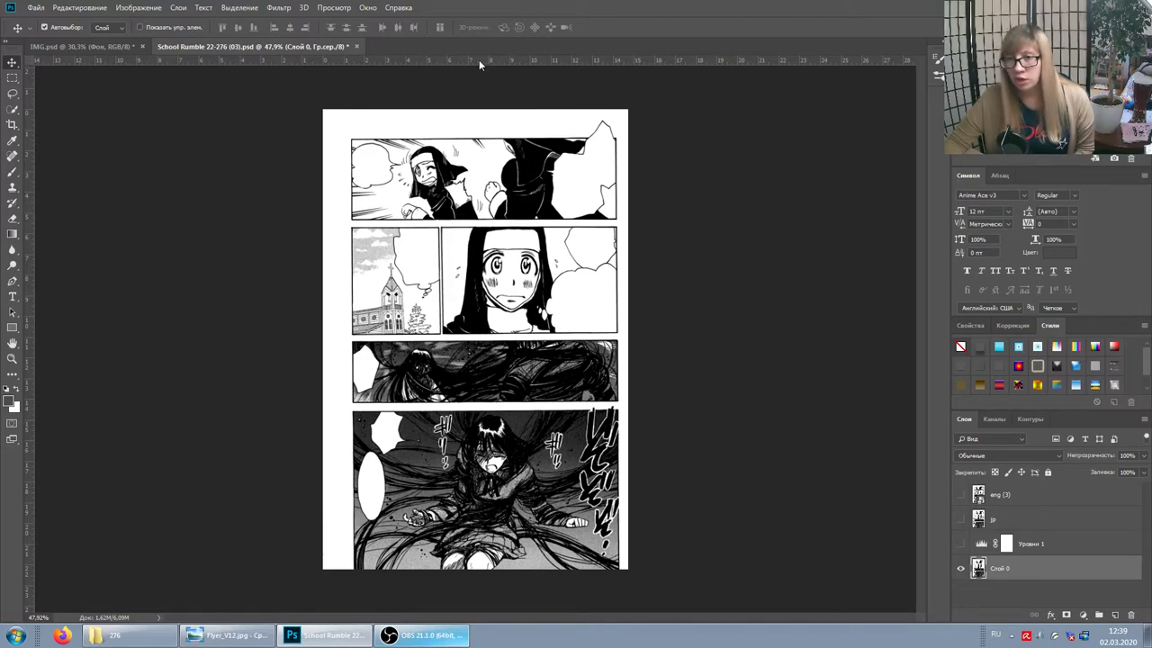
Place a horizontal guide on the top panel border and vertical guides at the panels' left and right edges
{"action": "left_click_drag", "start_coordinate": [479, 60], "coordinate": [483, 138]}
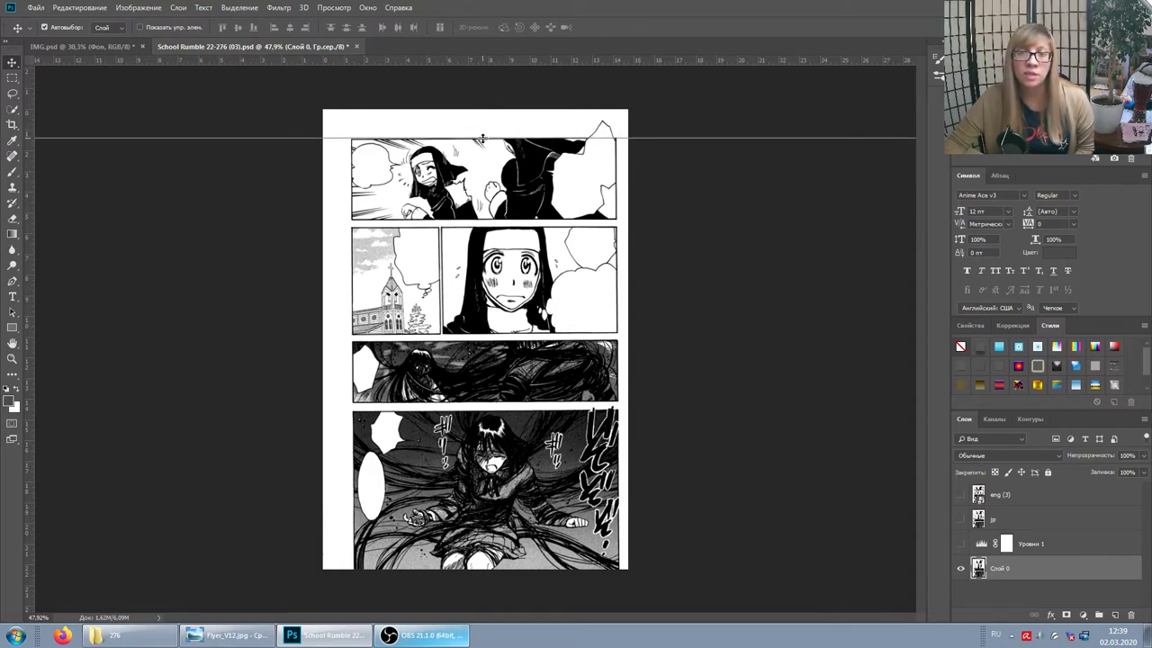
{"action": "left_click_drag", "start_coordinate": [482, 138], "coordinate": [482, 138]}
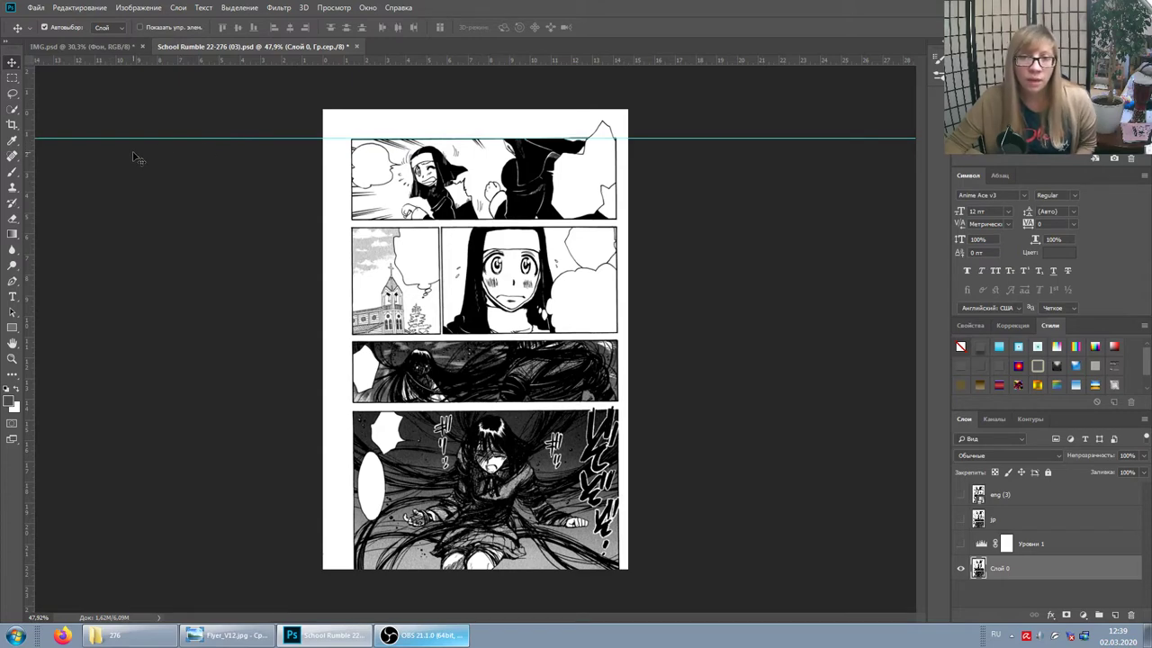
{"action": "left_click_drag", "start_coordinate": [27, 113], "coordinate": [352, 138]}
{"action": "left_click_drag", "start_coordinate": [31, 121], "coordinate": [617, 153]}
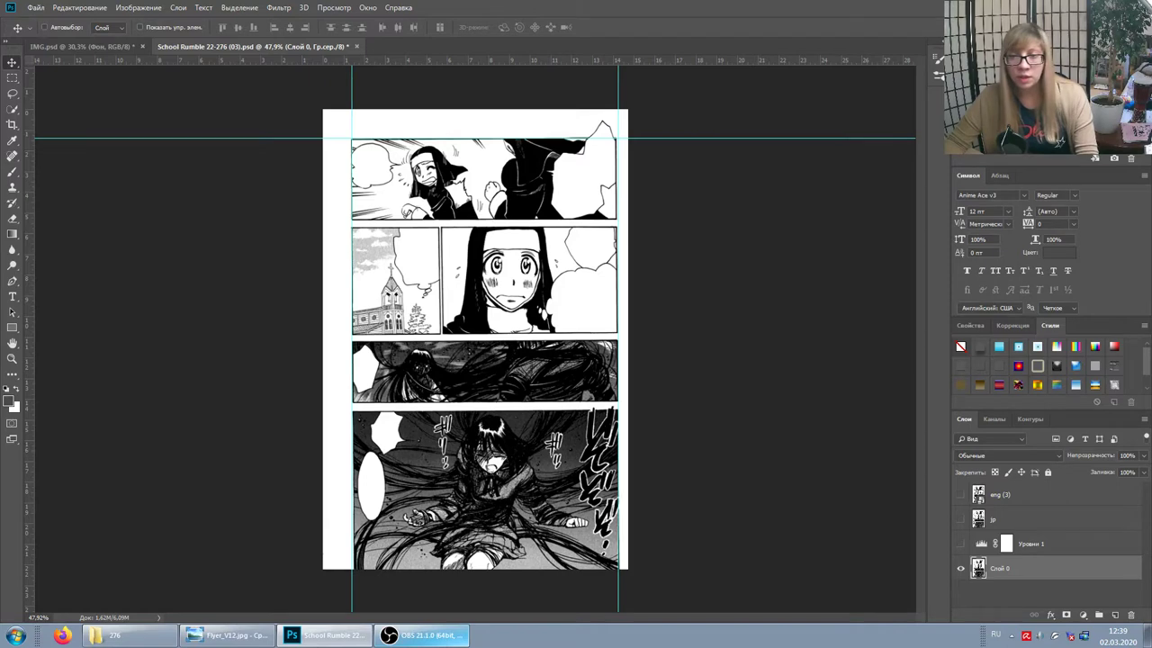
Free-transform the page layer with a slight clockwise rotation to line it up with the guides
{"action": "key", "text": "ctrl+t"}
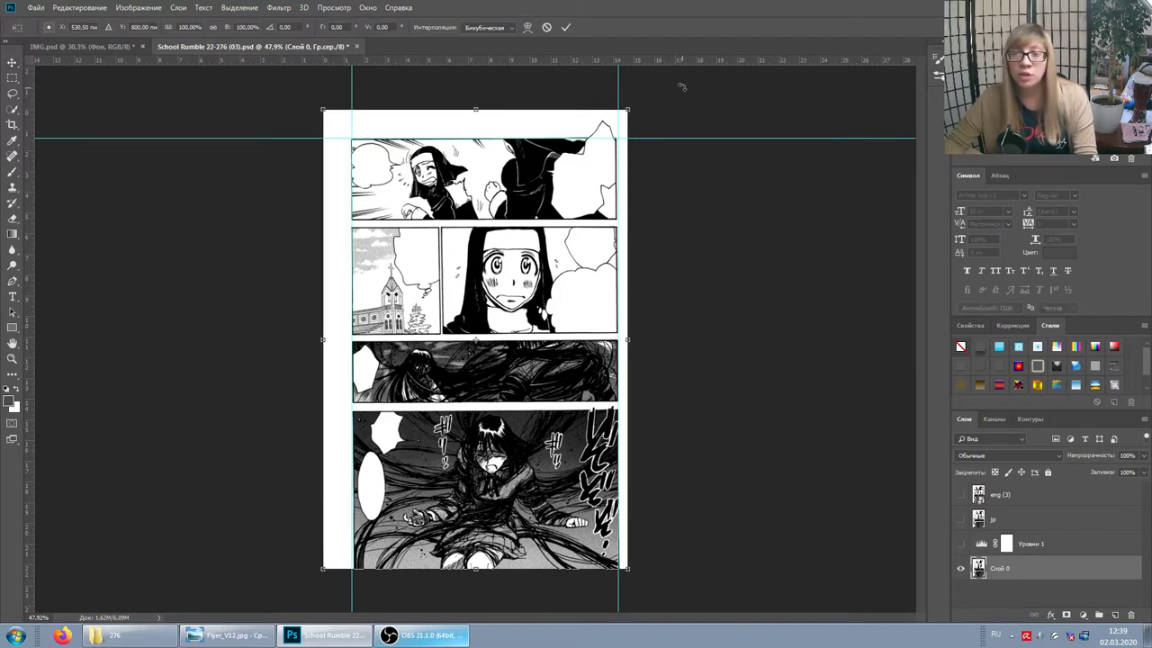
{"action": "left_click_drag", "start_coordinate": [665, 95], "coordinate": [667, 96]}
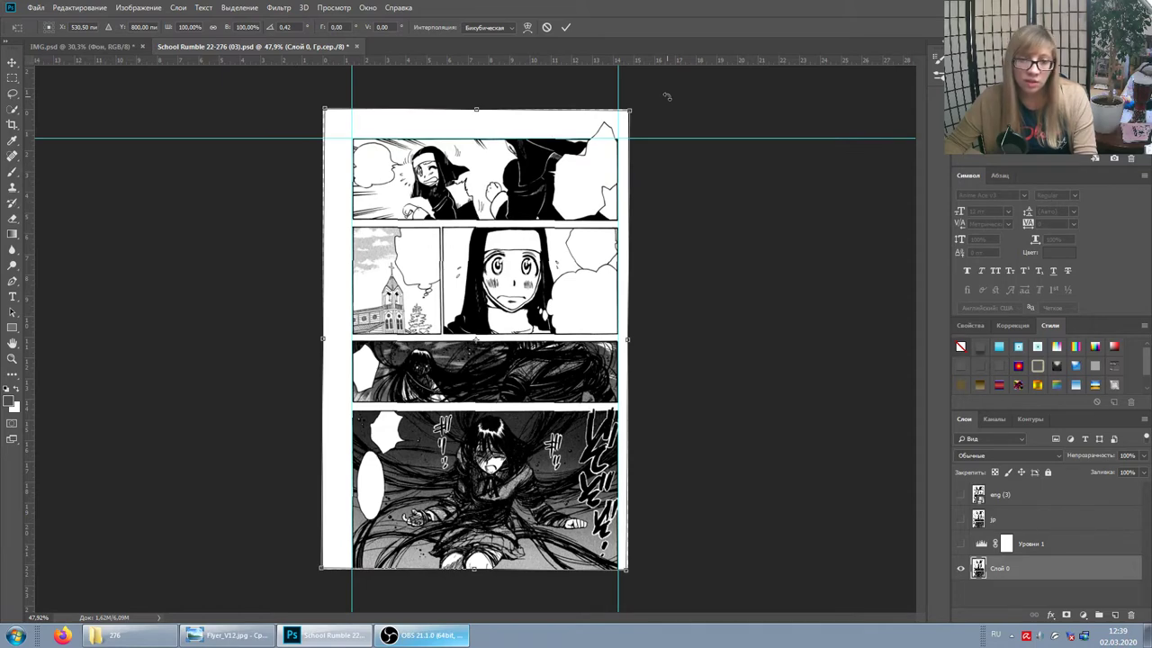
{"action": "left_click_drag", "start_coordinate": [666, 97], "coordinate": [670, 94]}
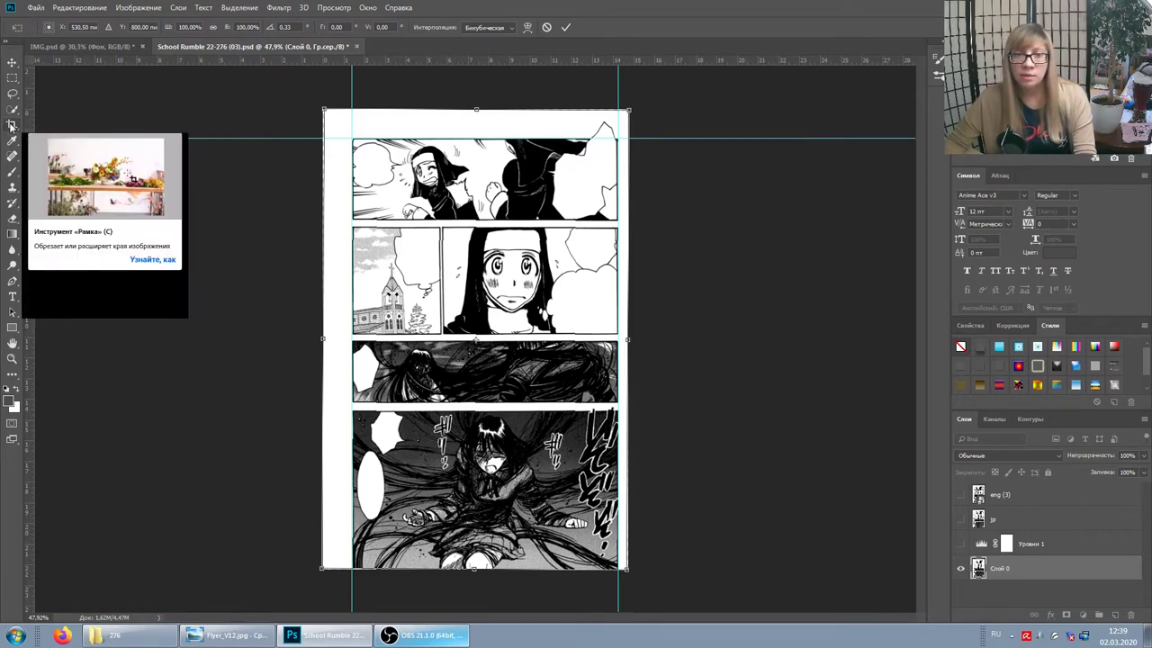
{"action": "key", "text": "Return"}
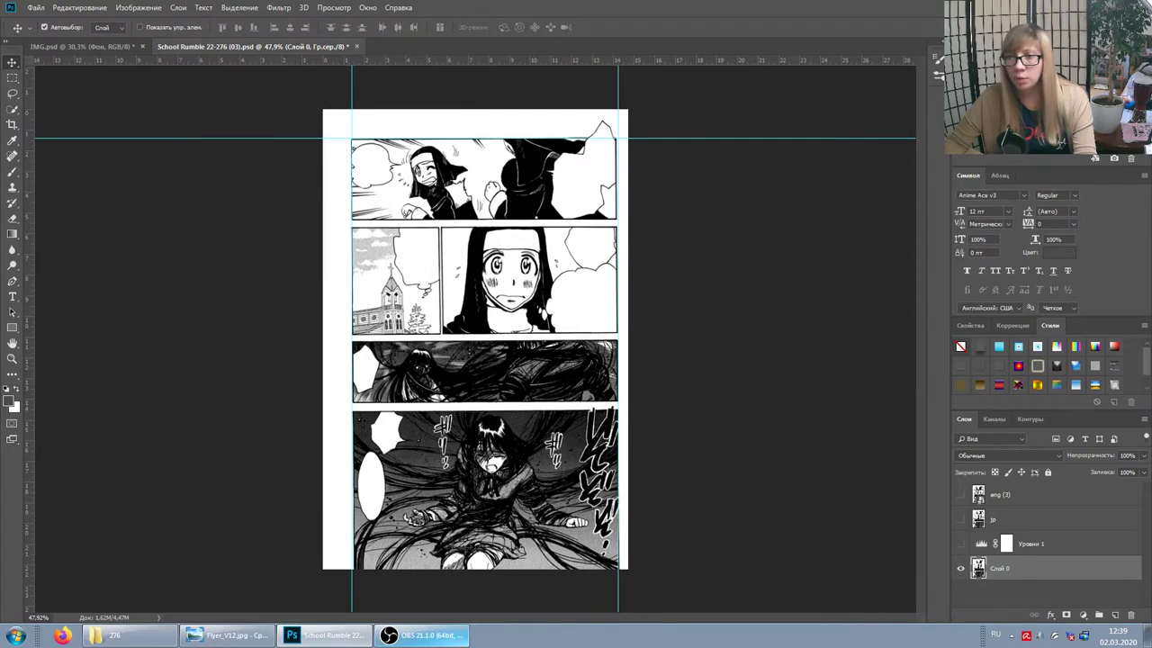
Crop the canvas with a slight tilt to level the page
{"action": "key", "text": "c"}
{"action": "left_click_drag", "start_coordinate": [691, 96], "coordinate": [686, 87]}
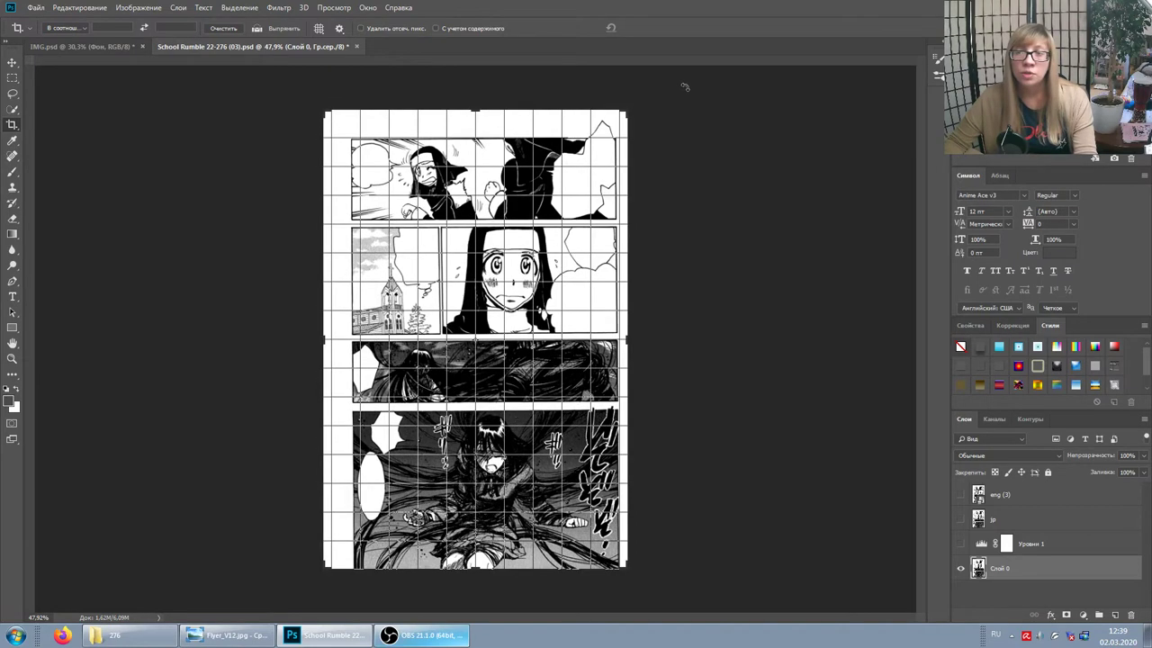
{"action": "left_click_drag", "start_coordinate": [686, 87], "coordinate": [668, 102]}
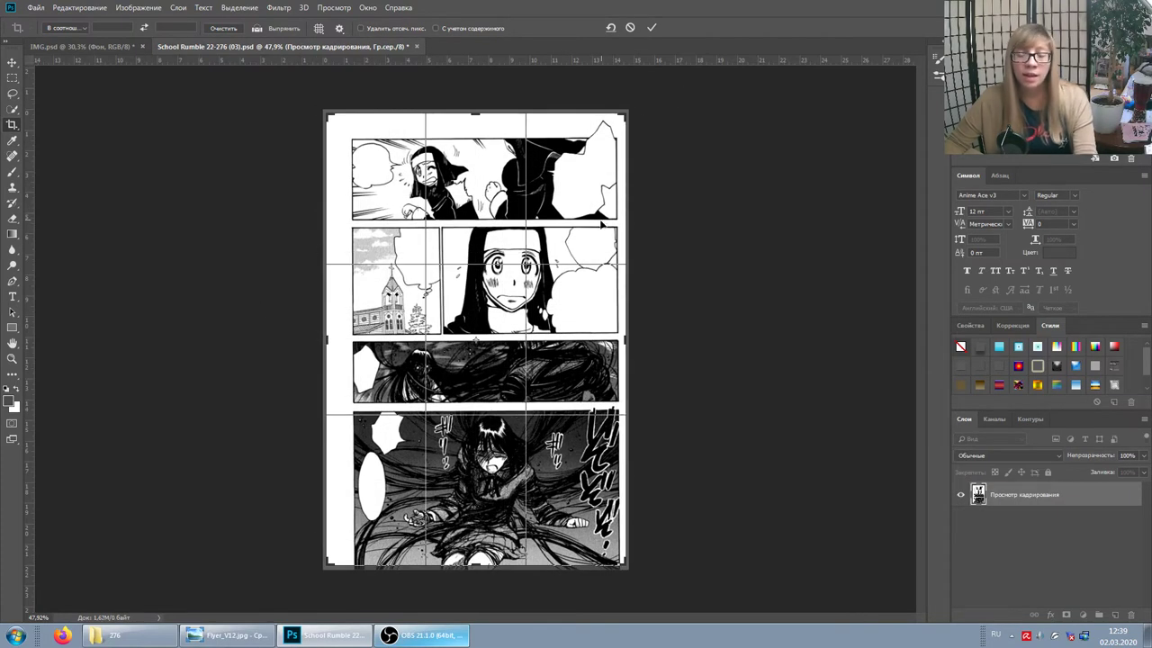
{"action": "left_click_drag", "start_coordinate": [687, 91], "coordinate": [686, 90]}
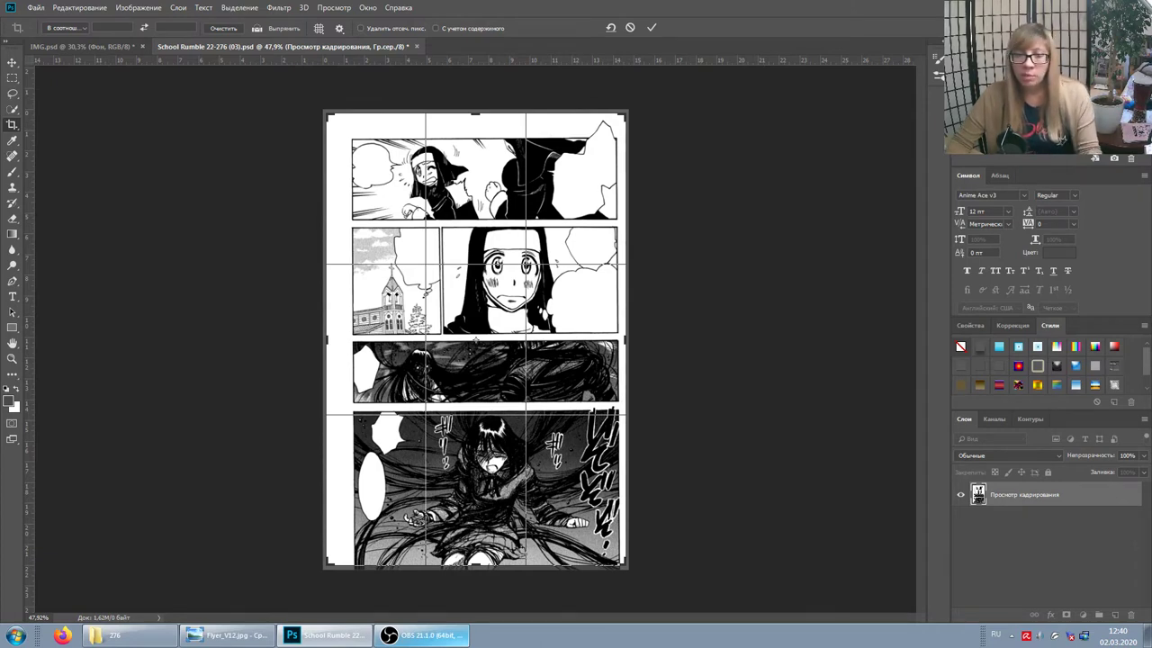
{"action": "key", "text": "Return"}
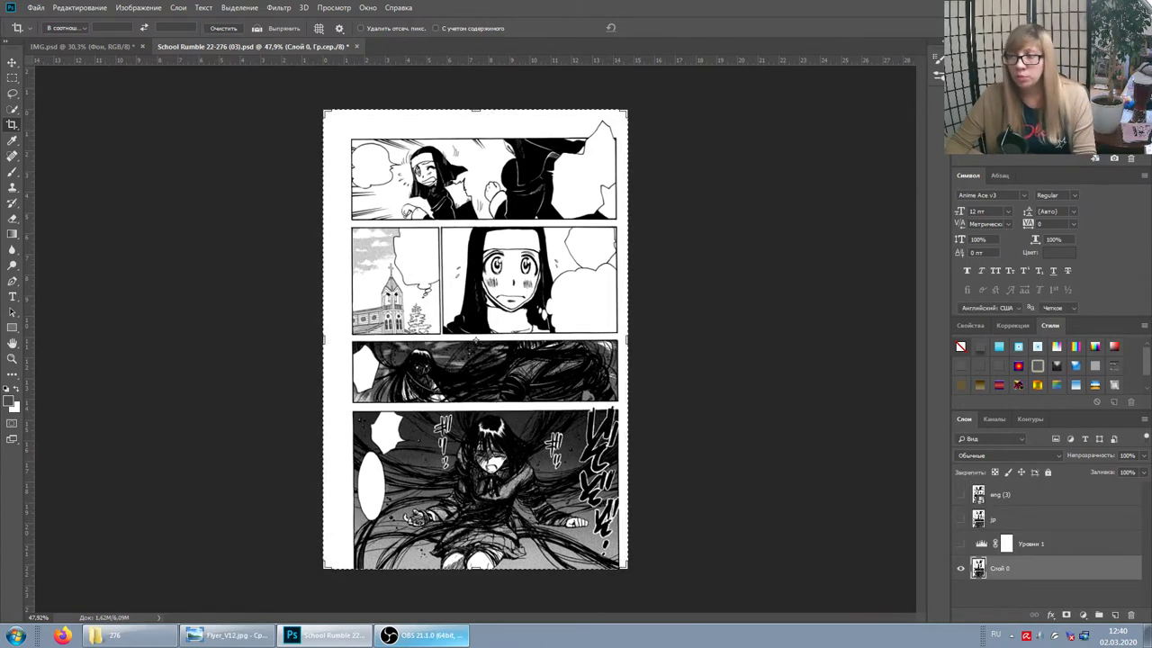
Show the guides again and start a free transform of Слой 0 with the Move tool
{"action": "key", "text": "ctrl+semicolon"}
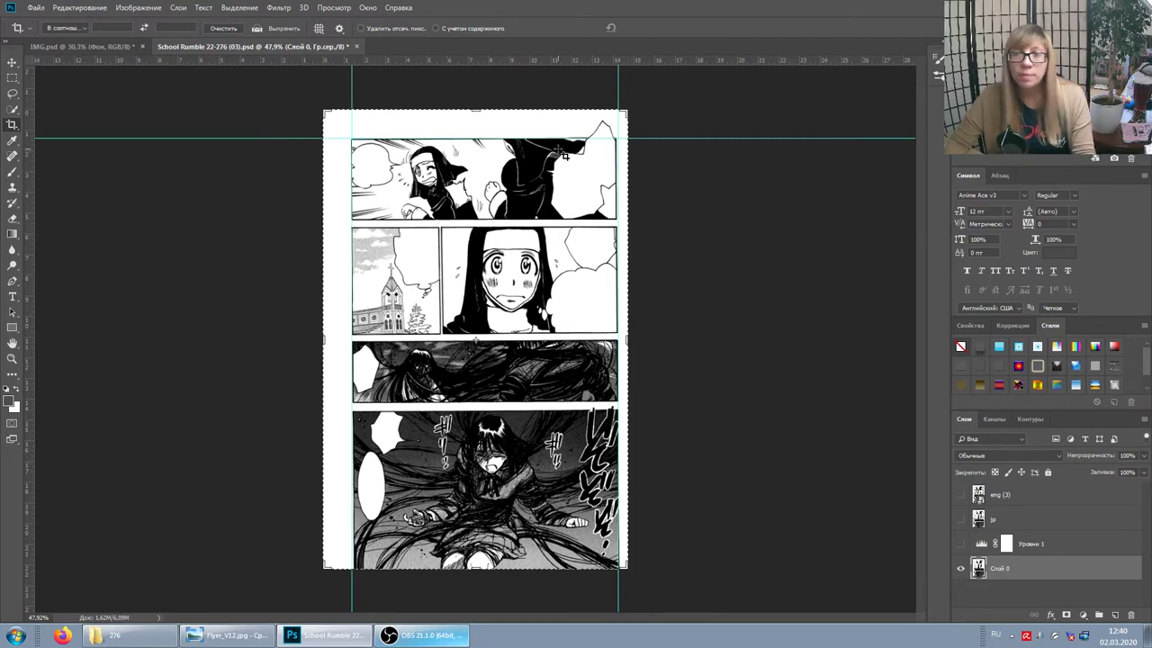
{"action": "key", "text": "v"}
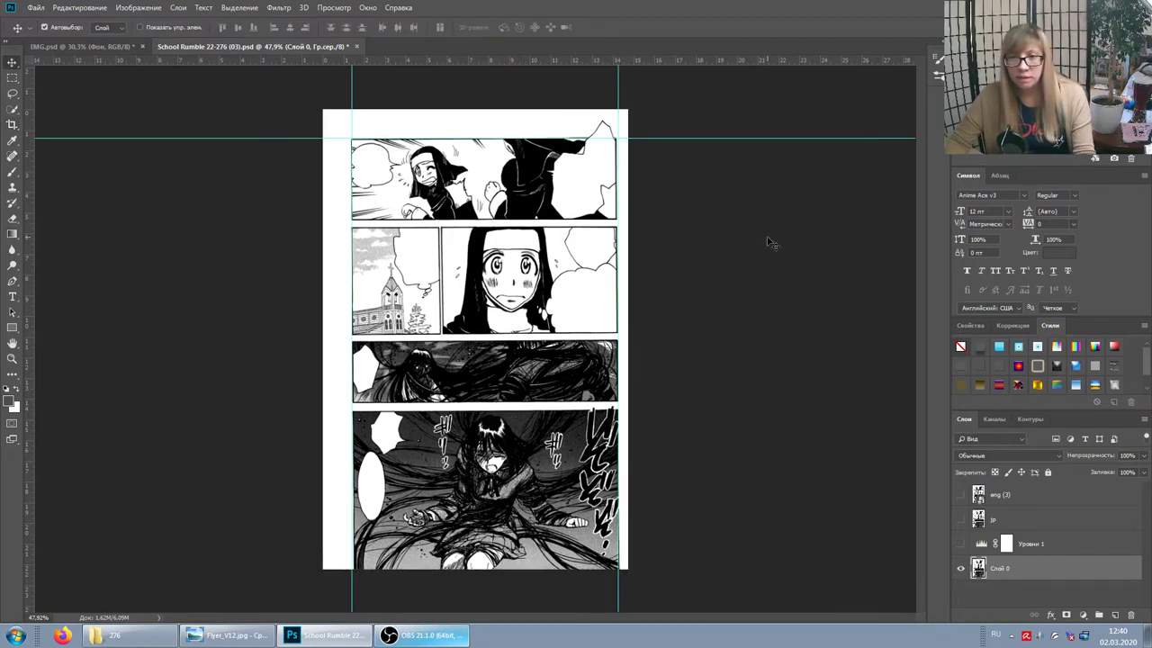
{"action": "key", "text": "ctrl+t"}
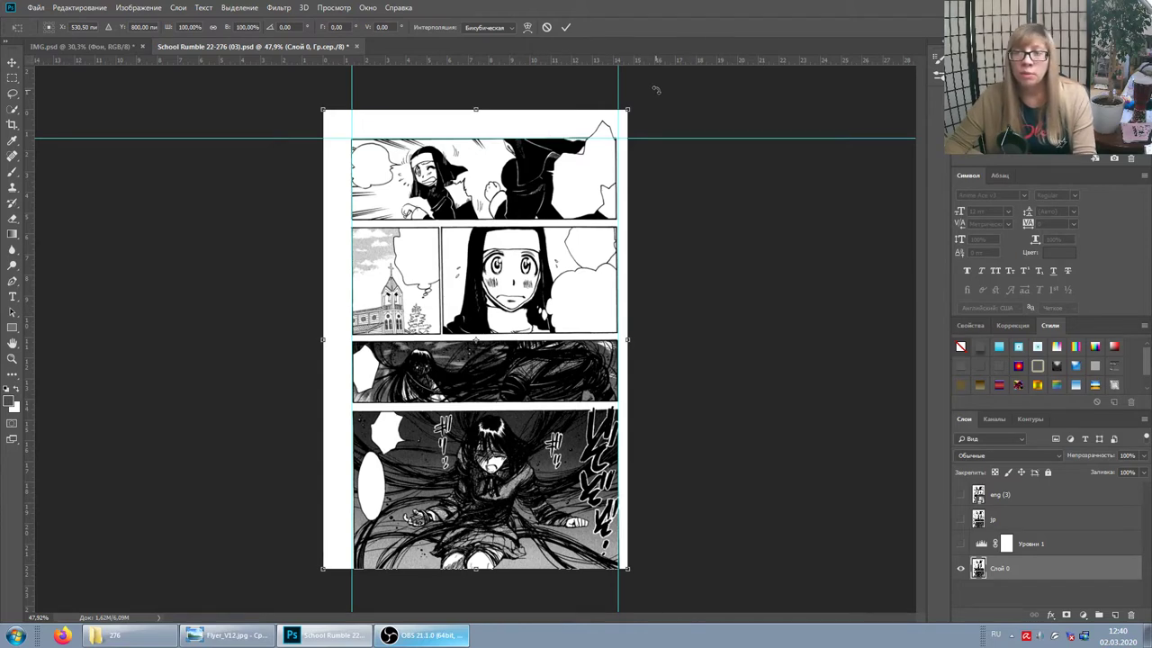
Rotate the page clockwise with an exaggerated tilt and apply it
{"action": "left_click_drag", "start_coordinate": [656, 91], "coordinate": [658, 88]}
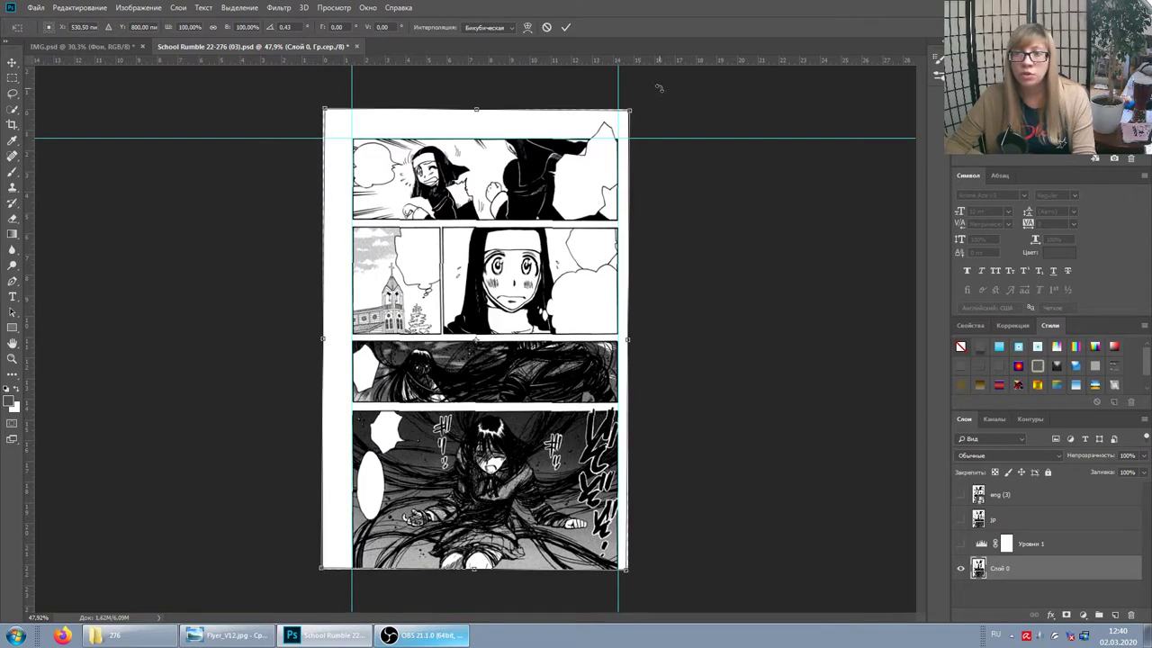
{"action": "left_click_drag", "start_coordinate": [658, 88], "coordinate": [661, 88]}
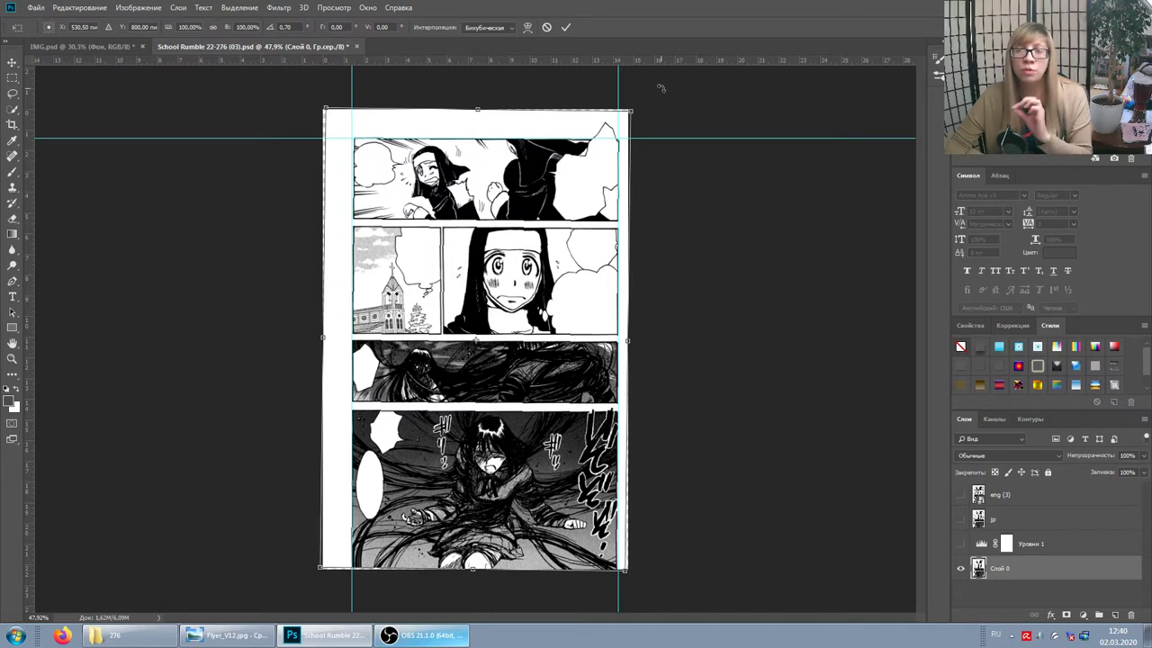
{"action": "left_click_drag", "start_coordinate": [661, 89], "coordinate": [665, 92]}
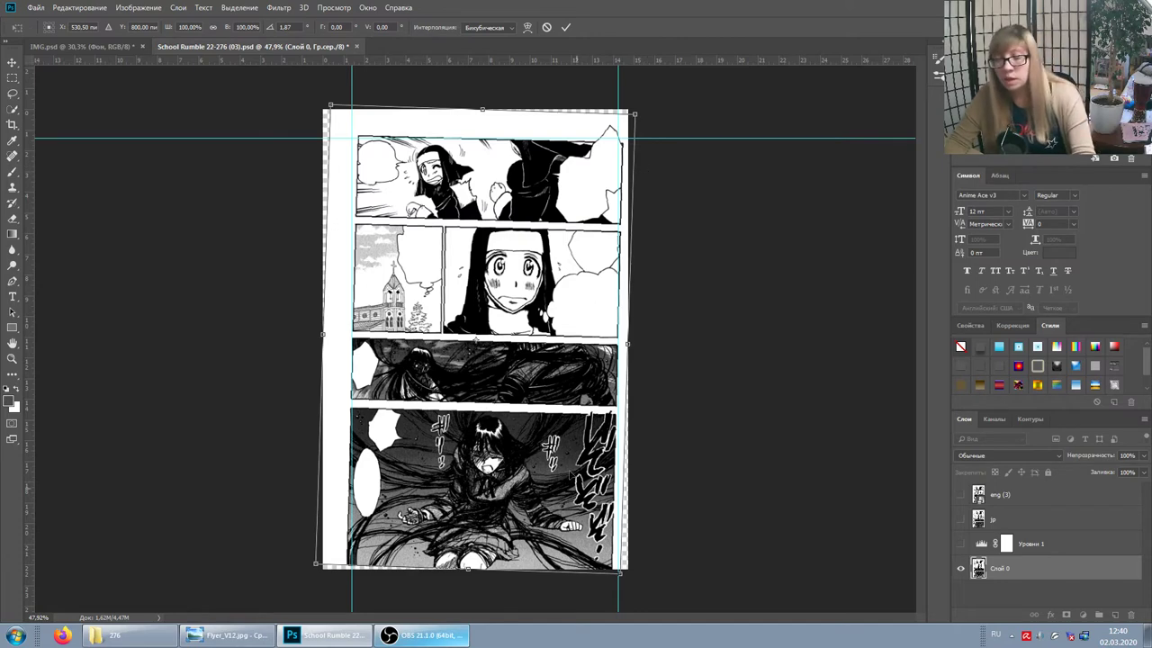
{"action": "left_click_drag", "start_coordinate": [660, 100], "coordinate": [680, 115]}
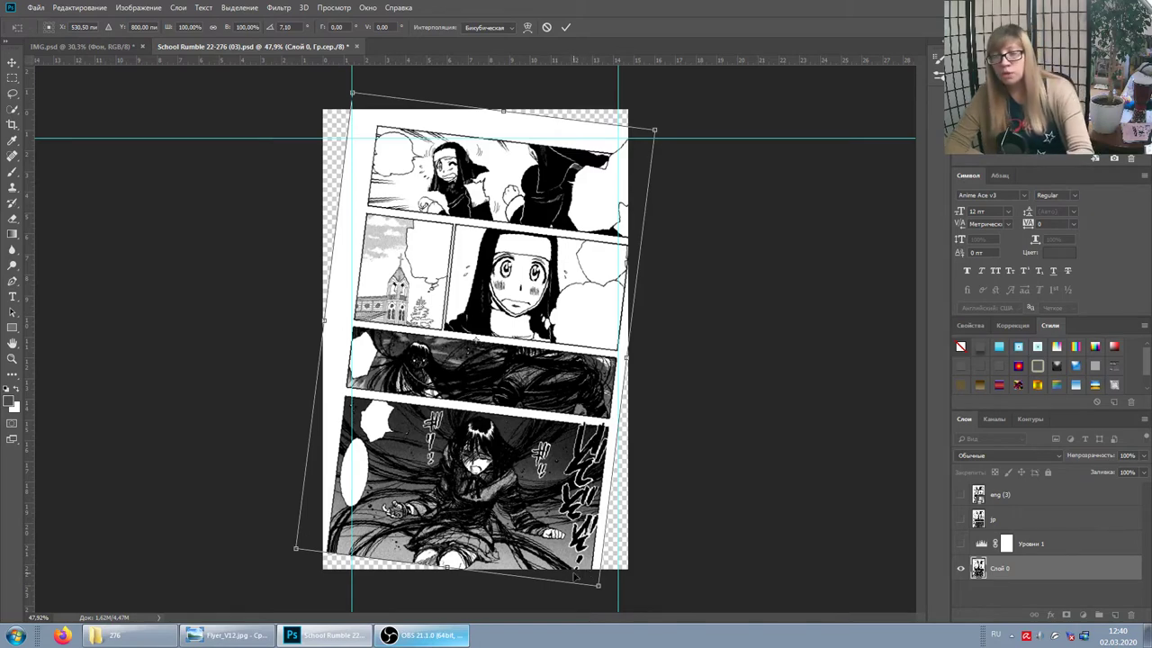
{"action": "key", "text": "Return"}
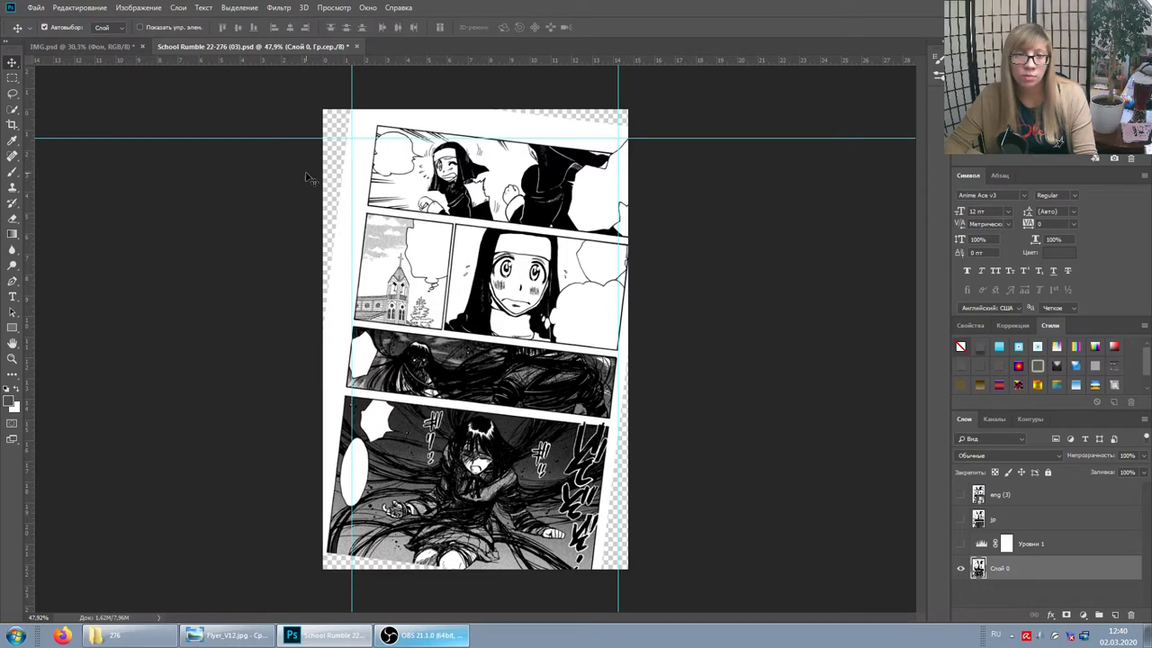
Shift the page up and left, then revert it to its straight, untilted state
{"action": "left_click_drag", "start_coordinate": [511, 339], "coordinate": [503, 322]}
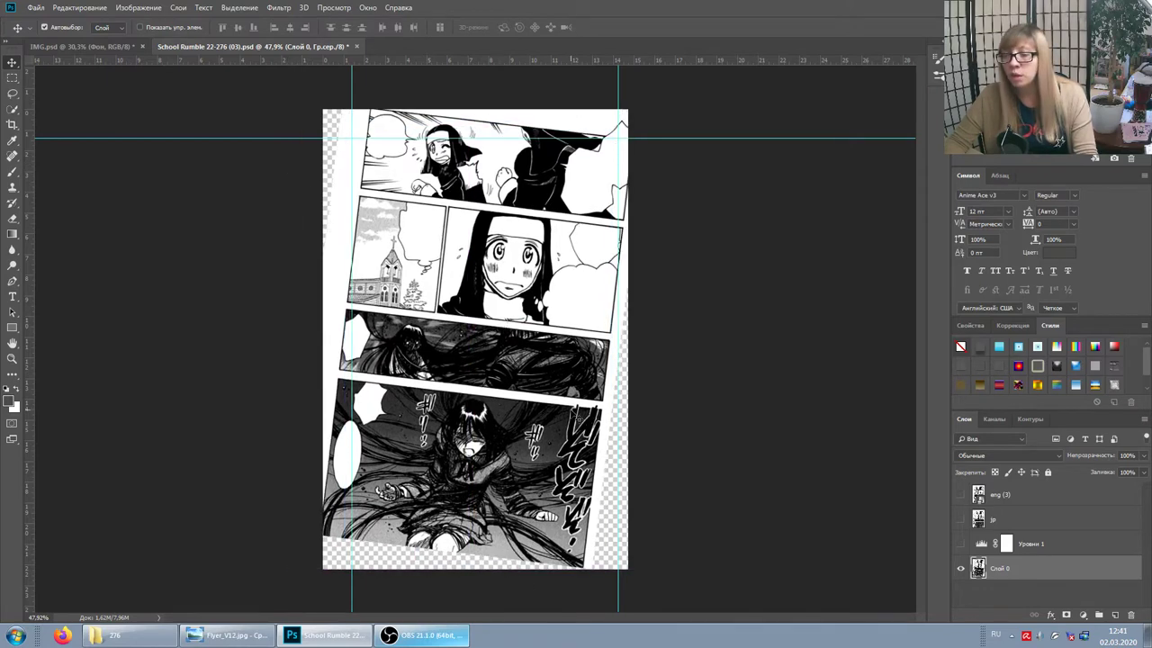
{"action": "key", "text": "ctrl+z"}
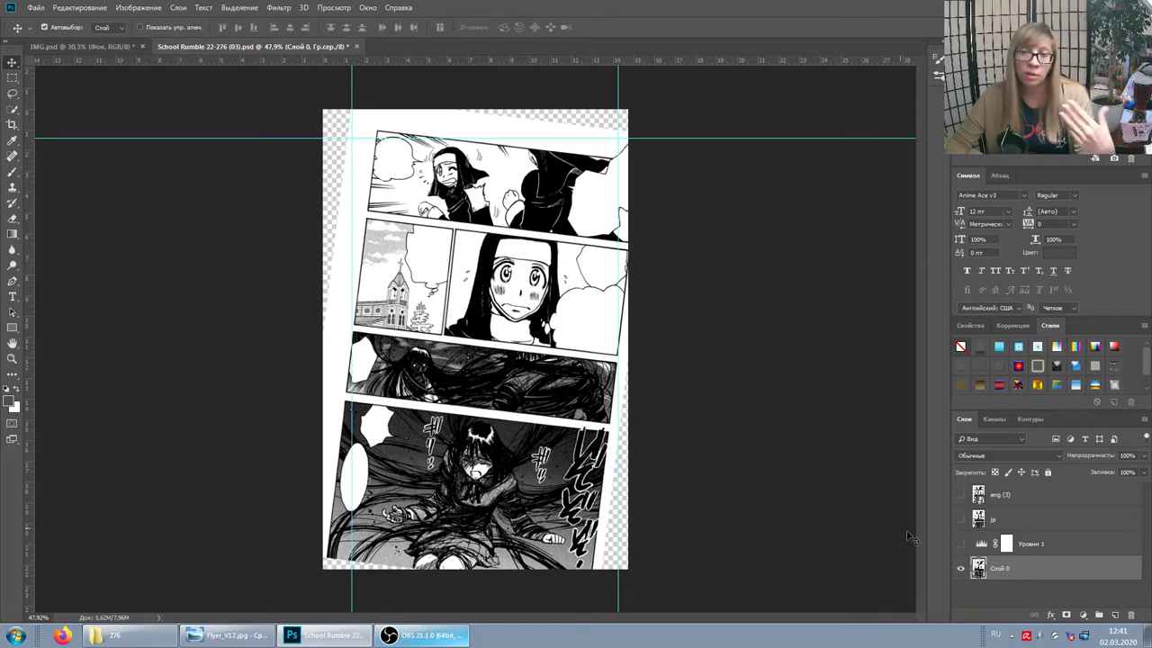
{"action": "left_click_drag", "start_coordinate": [556, 351], "coordinate": [546, 332]}
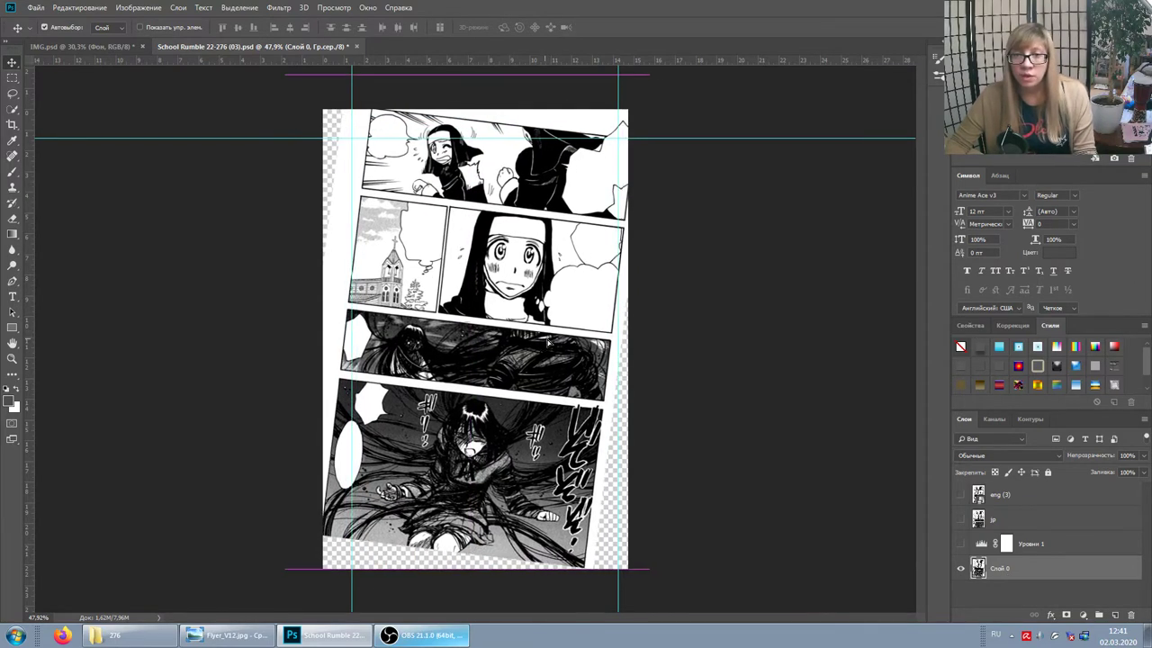
{"action": "mouse_move", "coordinate": [564, 412]}
{"action": "left_mouse_down"}
{"action": "mouse_move", "coordinate": [557, 352]}
{"action": "mouse_move", "coordinate": [564, 430]}
{"action": "left_mouse_up"}
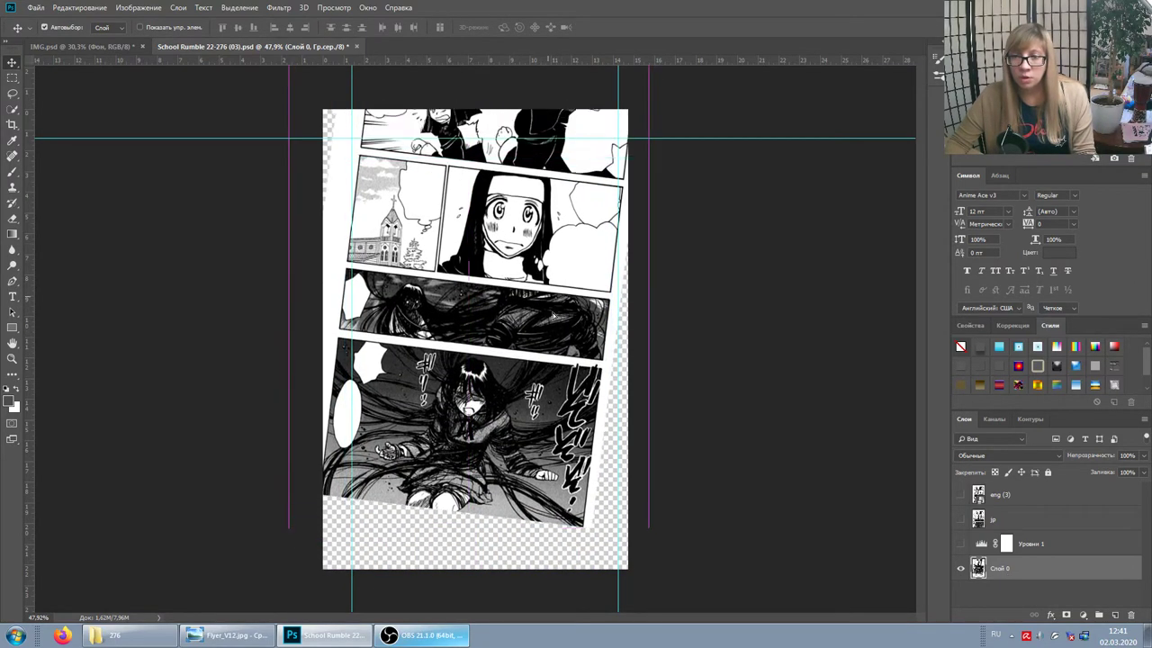
{"action": "left_click_drag", "start_coordinate": [540, 262], "coordinate": [529, 252]}
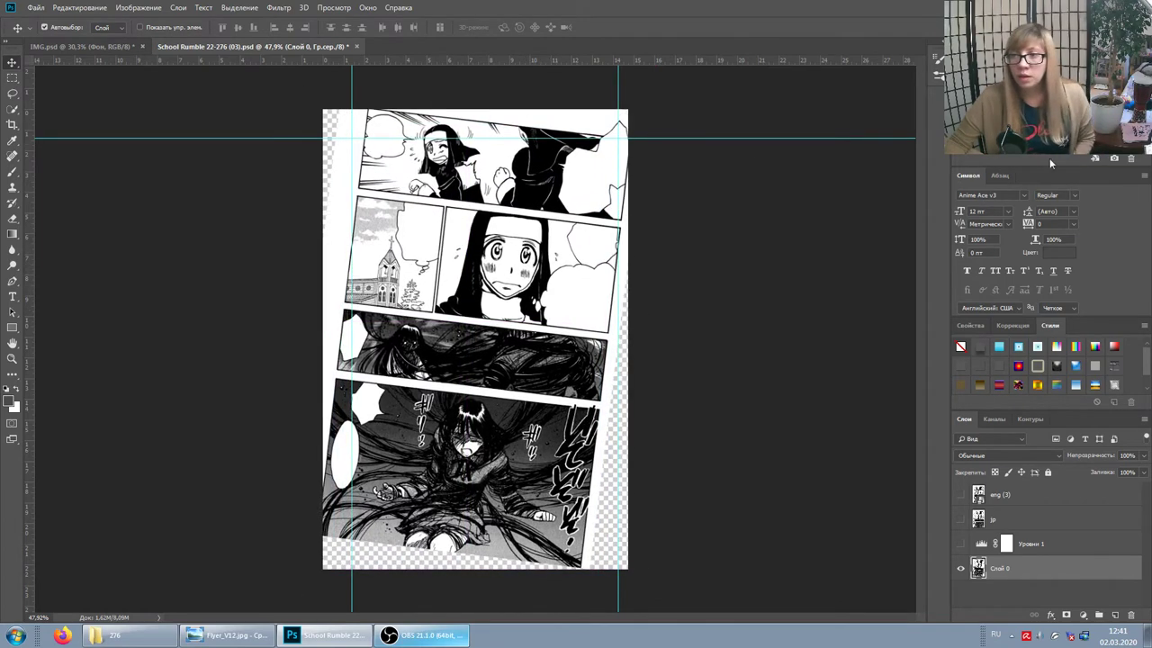
{"action": "key", "text": "shift+Right"}
{"action": "key", "text": "shift+Right"}
{"action": "key", "text": "shift+Down"}
{"action": "key", "text": "shift+Down"}
{"action": "key", "text": "shift+Down"}
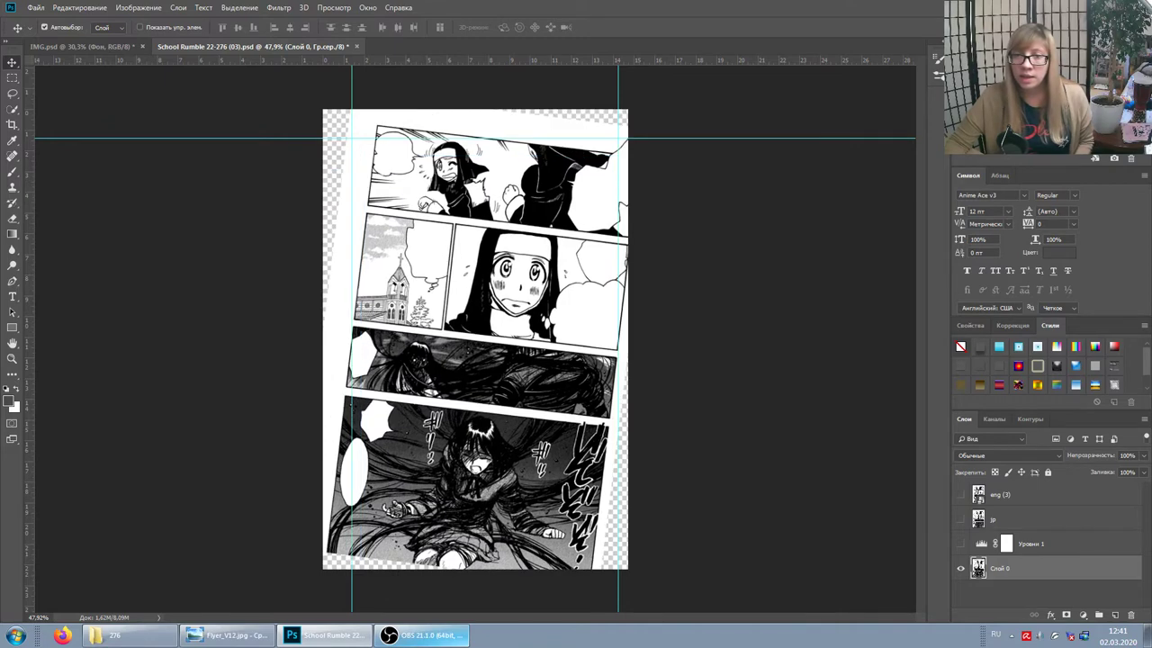
{"action": "key", "text": "Return"}
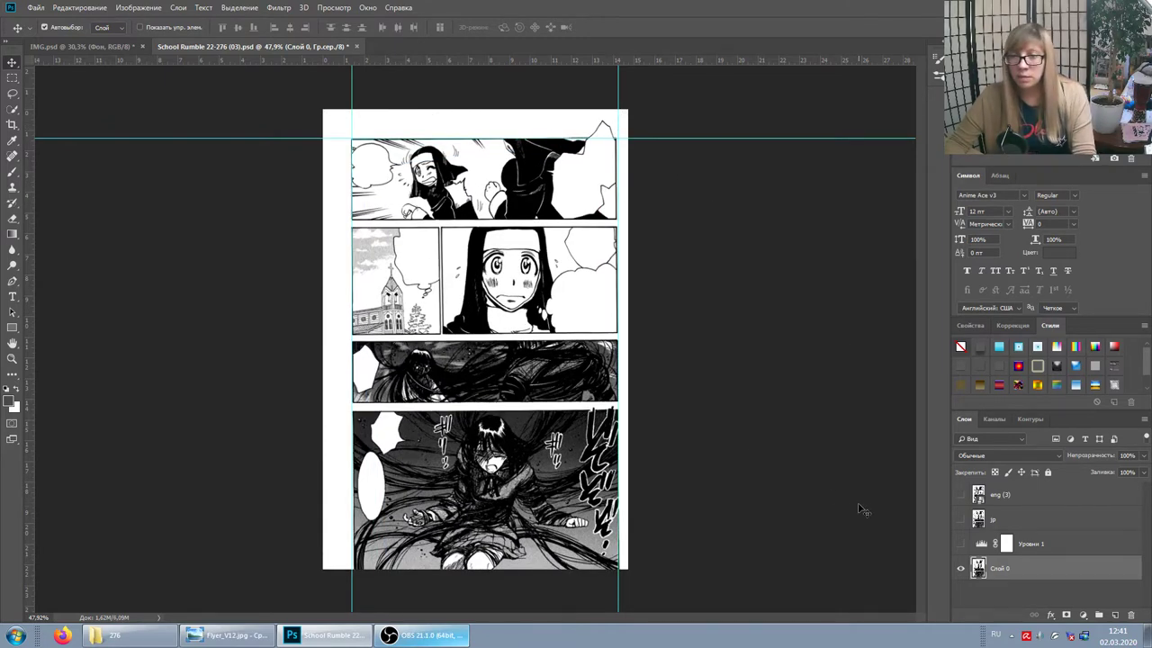
Rotate the page about 0.3° so its panels square up with the guides
{"action": "key", "text": "ctrl+t"}
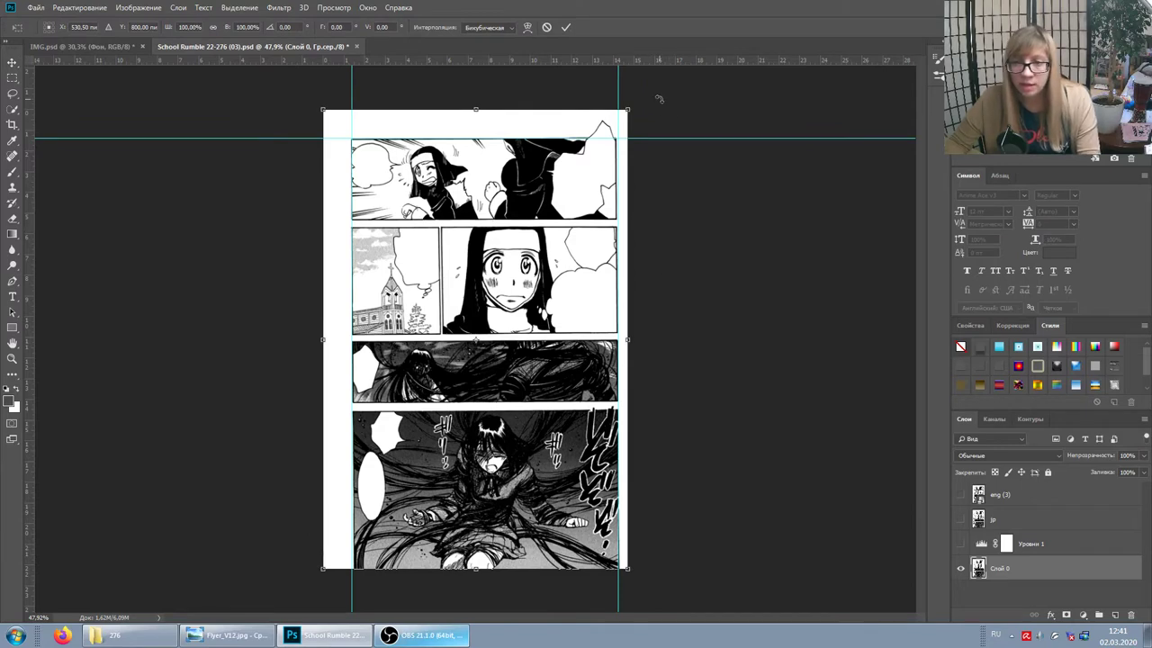
{"action": "left_click_drag", "start_coordinate": [660, 99], "coordinate": [660, 100]}
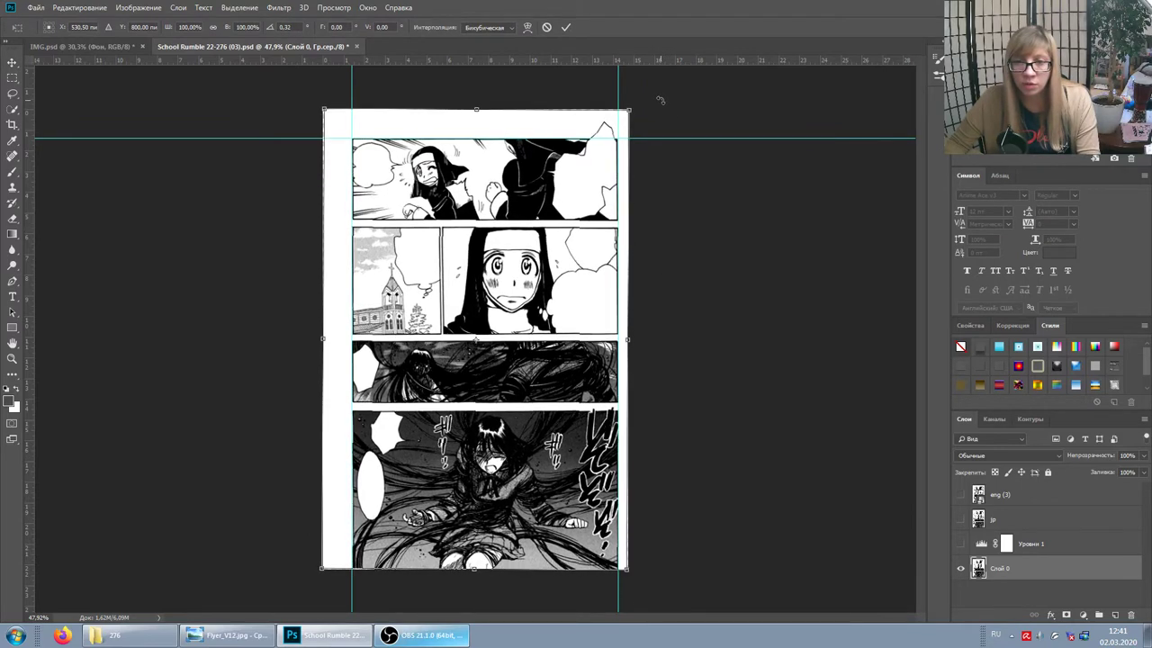
{"action": "key", "text": "Return"}
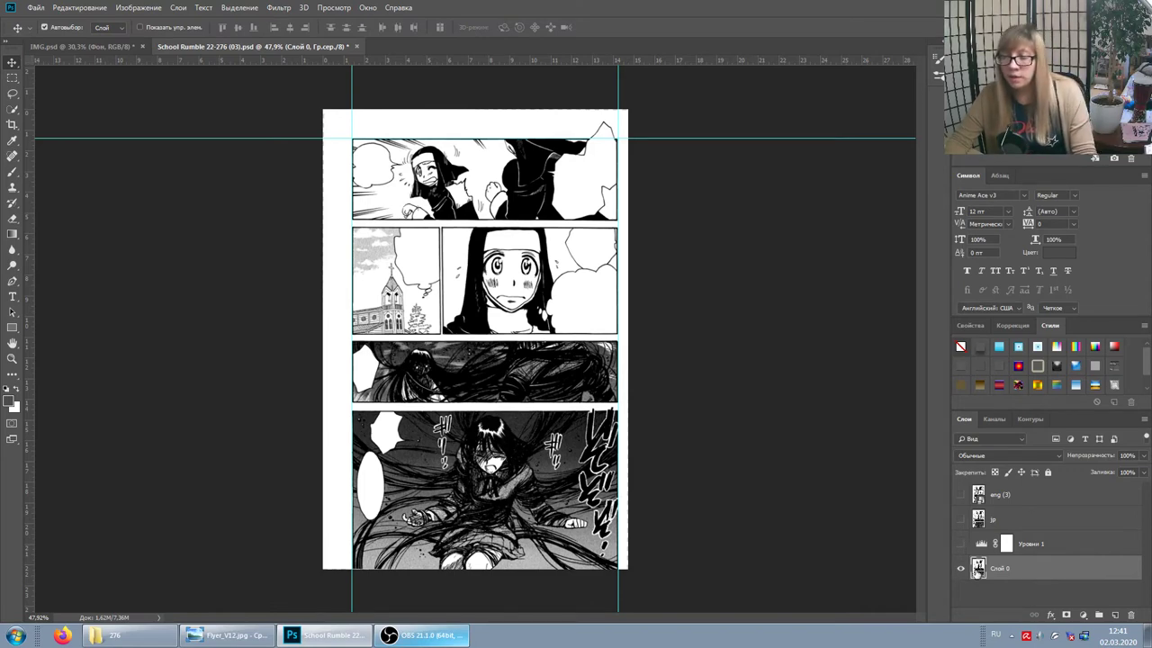
{"action": "left_click", "coordinate": [959, 518]}
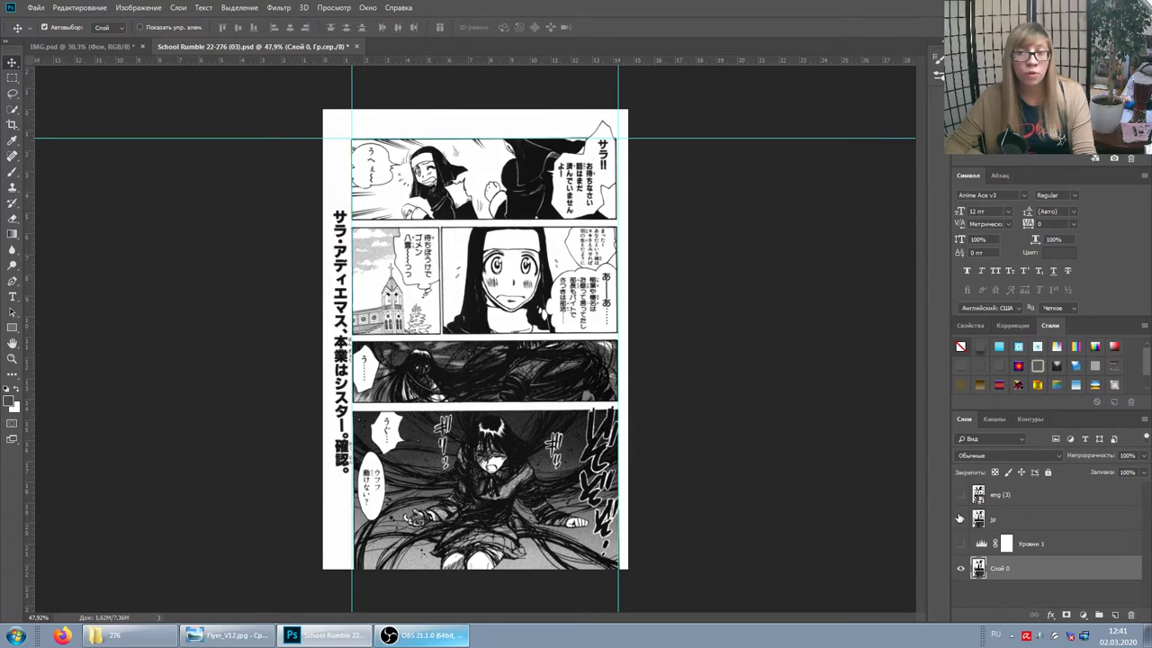
{"action": "left_click", "coordinate": [959, 518]}
{"action": "left_click", "coordinate": [959, 518]}
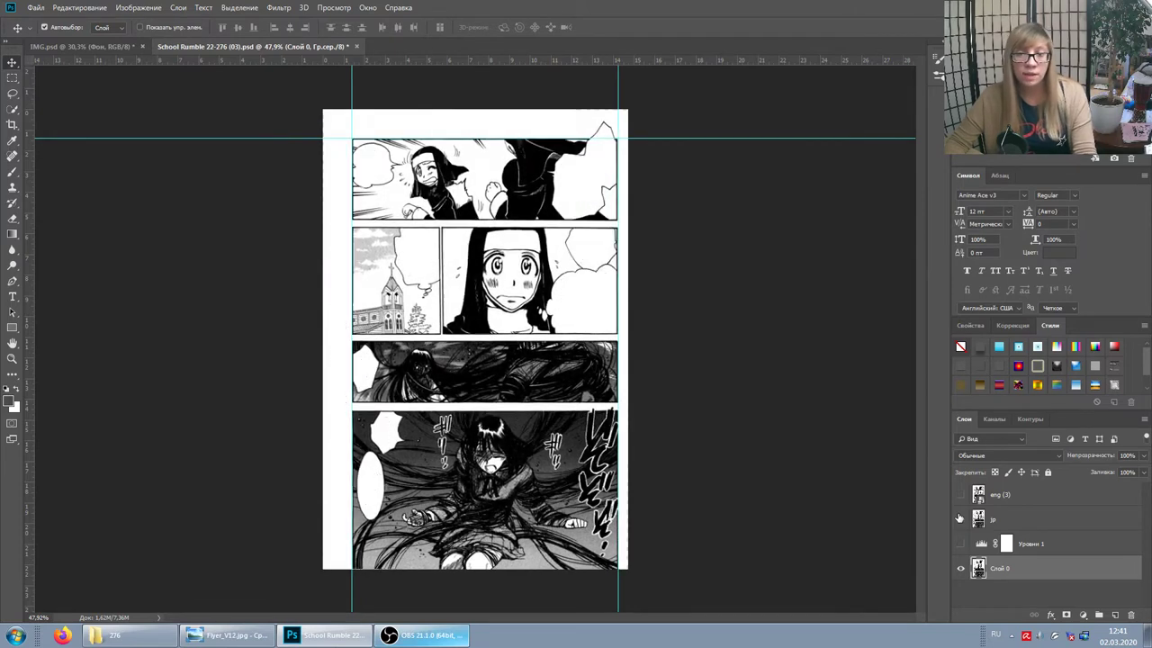
{"action": "left_click", "coordinate": [960, 518]}
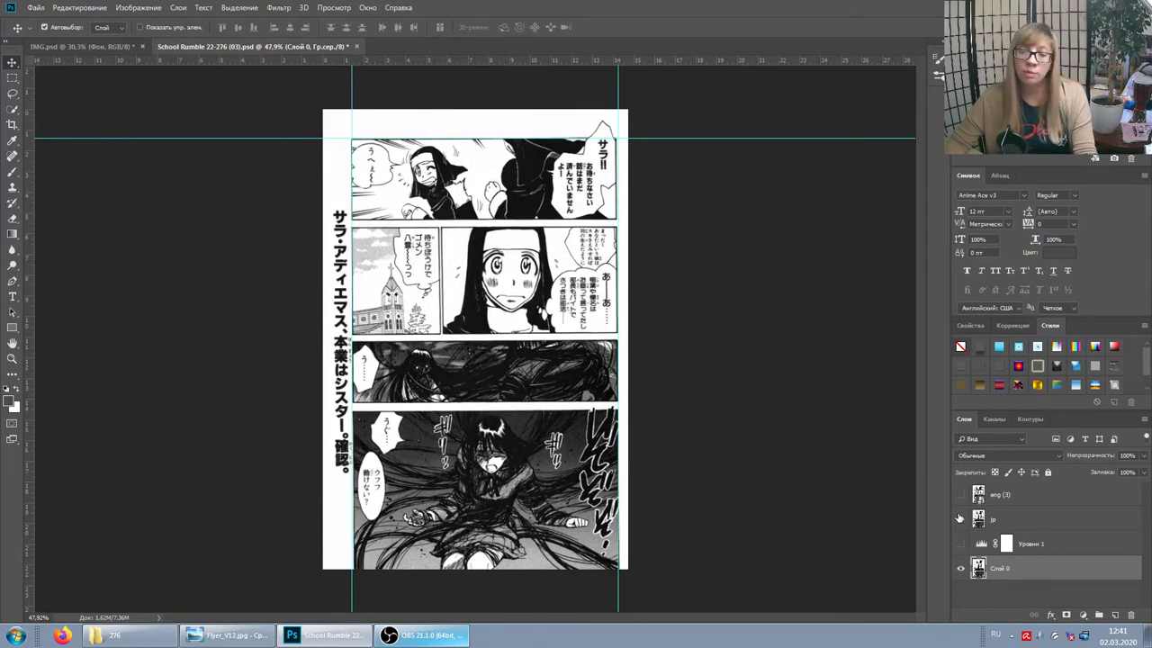
{"action": "left_click", "coordinate": [959, 519]}
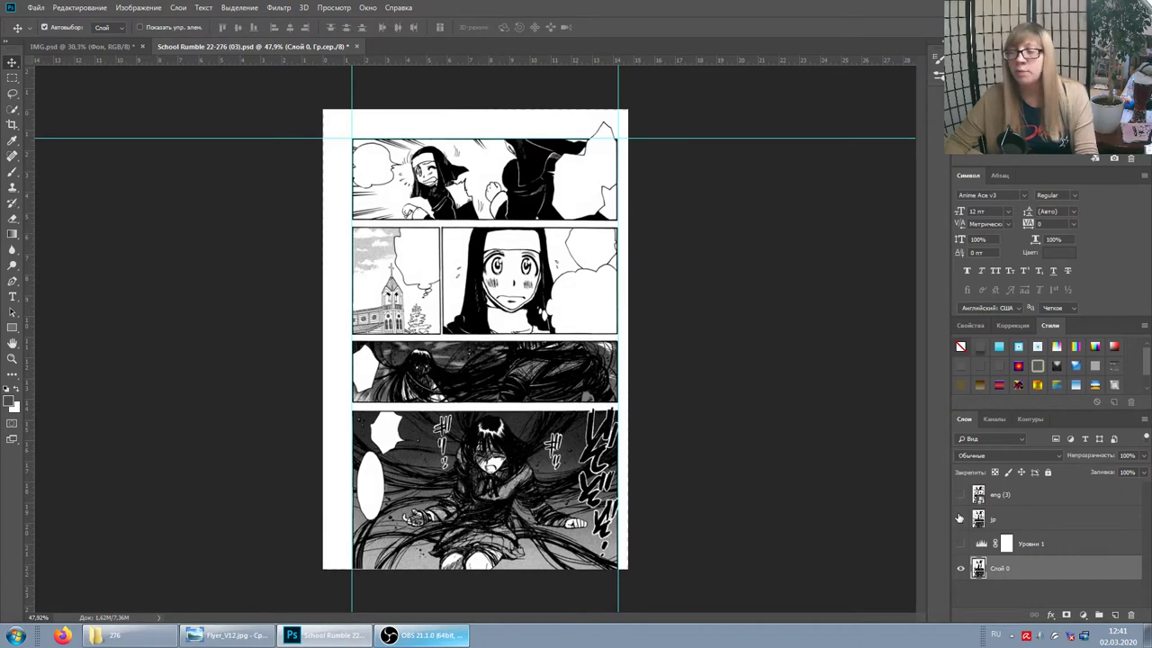
{"action": "left_click", "coordinate": [959, 518]}
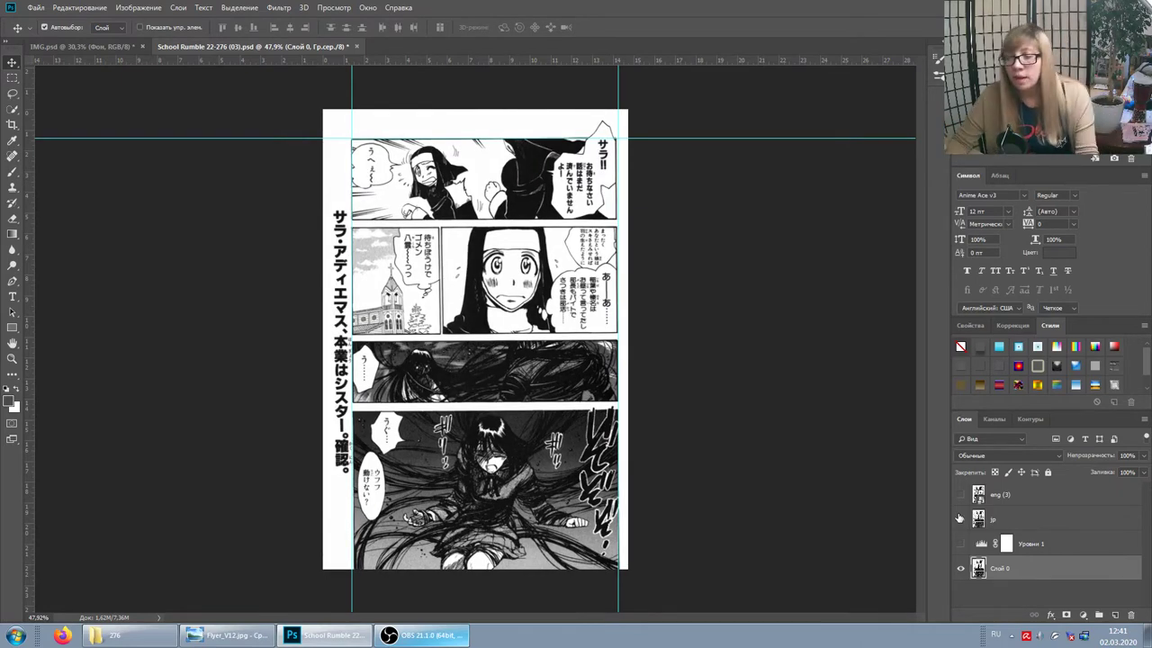
{"action": "left_click", "coordinate": [959, 518]}
{"action": "scroll", "coordinate": [481, 567], "scroll_direction": "up", "scroll_amount": 2}
Zoom in and turn on the Уровни 1 levels adjustment to brighten the art
{"action": "scroll", "coordinate": [465, 293], "scroll_direction": "down", "scroll_amount": 1}
{"action": "scroll", "coordinate": [465, 293], "scroll_direction": "down", "scroll_amount": 1}
{"action": "scroll", "coordinate": [509, 468], "scroll_direction": "up", "scroll_amount": 2}
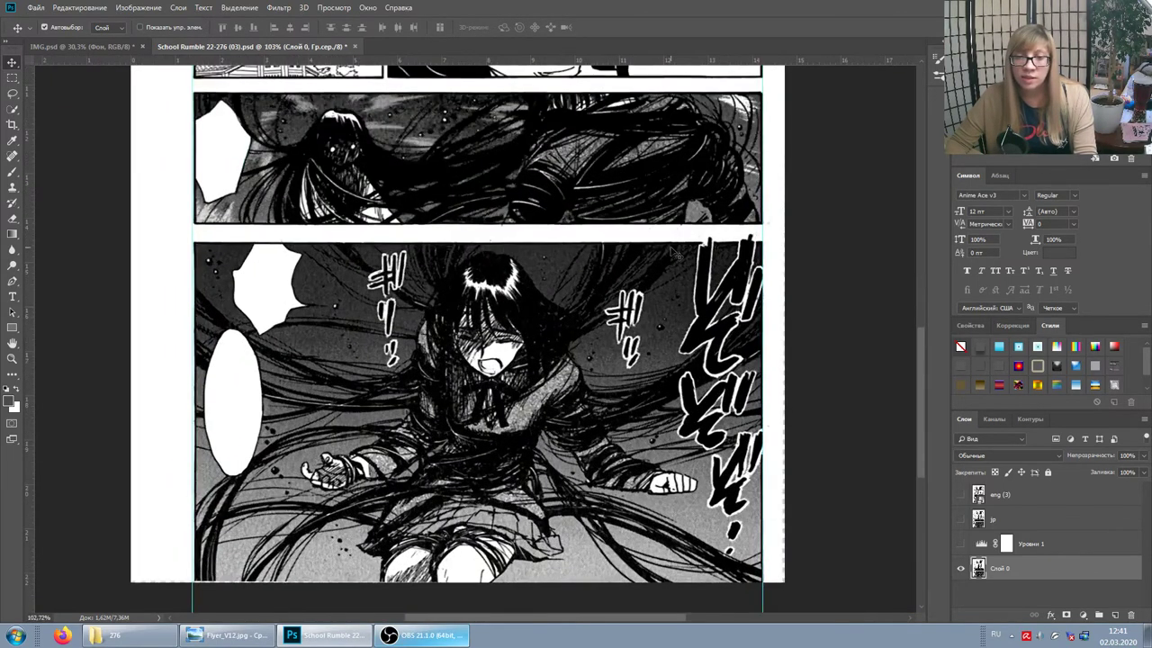
{"action": "left_click", "coordinate": [960, 543]}
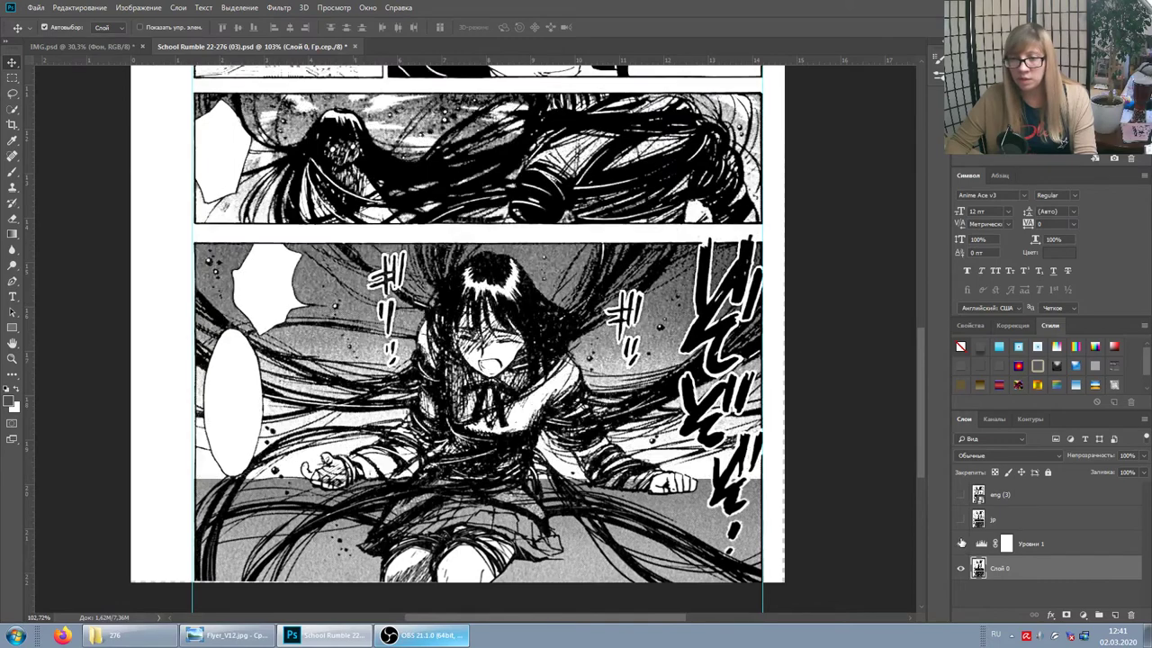
Zoom and pan across the page, then select the Eraser tool
{"action": "scroll", "coordinate": [463, 99], "scroll_direction": "up", "scroll_amount": 2}
{"action": "scroll", "coordinate": [462, 162], "scroll_direction": "up", "scroll_amount": 3}
{"action": "scroll", "coordinate": [462, 234], "scroll_direction": "up", "scroll_amount": 2}
{"action": "scroll", "coordinate": [467, 145], "scroll_direction": "up", "scroll_amount": 2}
{"action": "scroll", "coordinate": [432, 329], "scroll_direction": "down", "scroll_amount": 1}
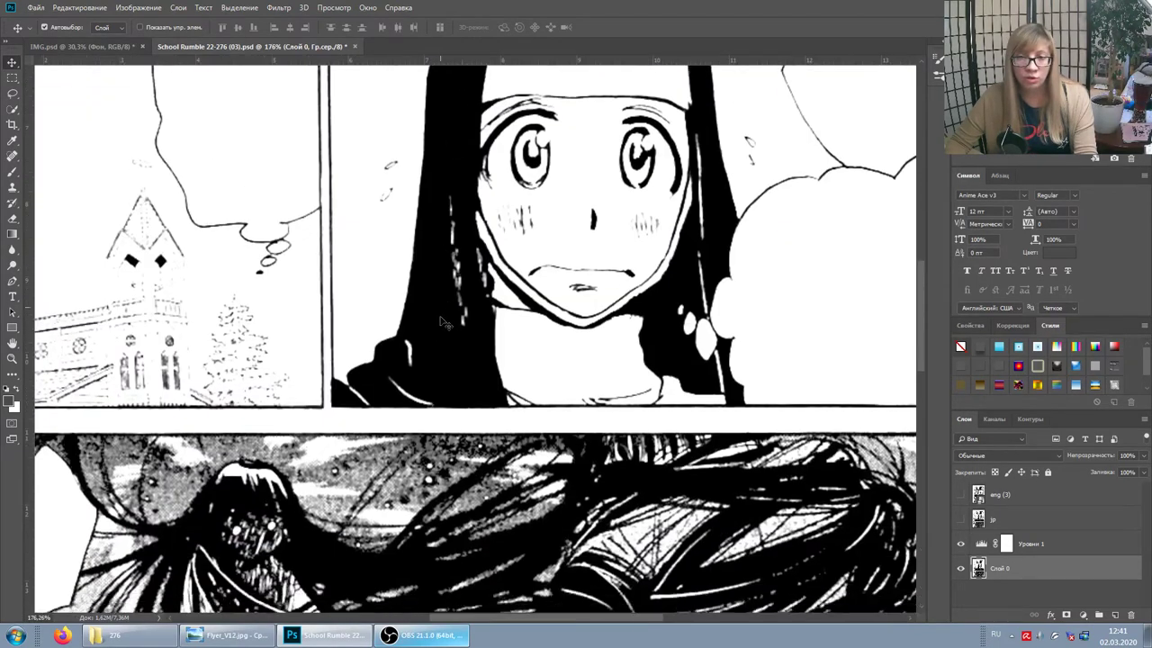
{"action": "scroll", "coordinate": [431, 329], "scroll_direction": "down", "scroll_amount": 2}
{"action": "scroll", "coordinate": [431, 330], "scroll_direction": "down", "scroll_amount": 3}
{"action": "scroll", "coordinate": [432, 329], "scroll_direction": "up", "scroll_amount": 2}
{"action": "scroll", "coordinate": [420, 450], "scroll_direction": "up", "scroll_amount": 2}
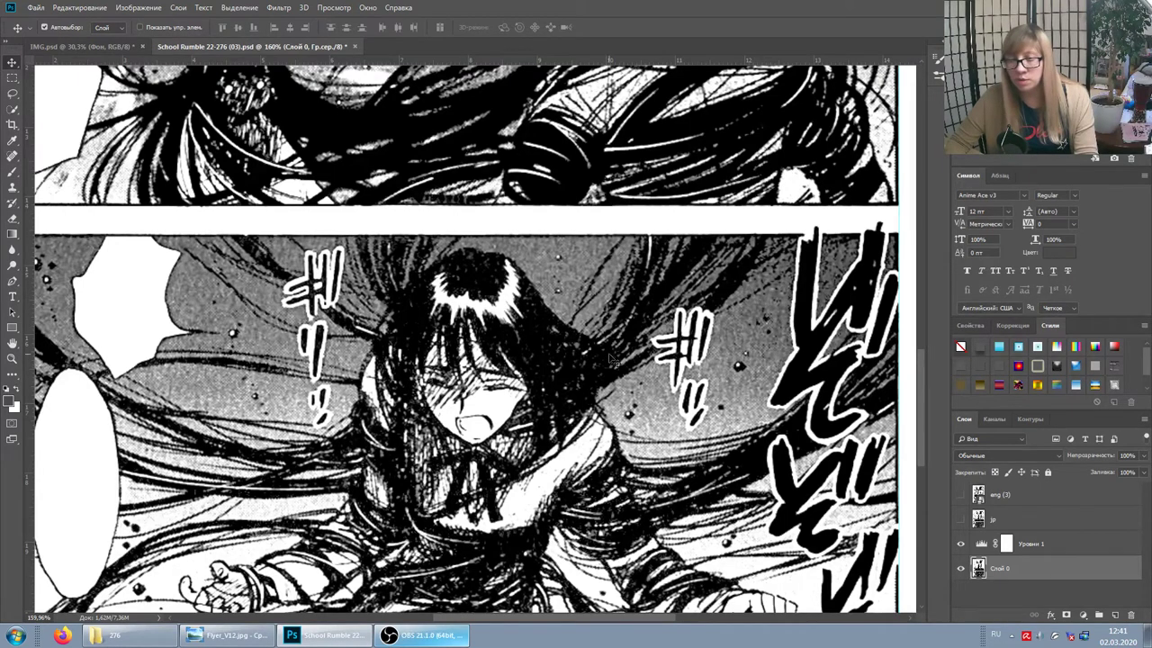
{"action": "scroll", "coordinate": [760, 346], "scroll_direction": "right", "scroll_amount": 2}
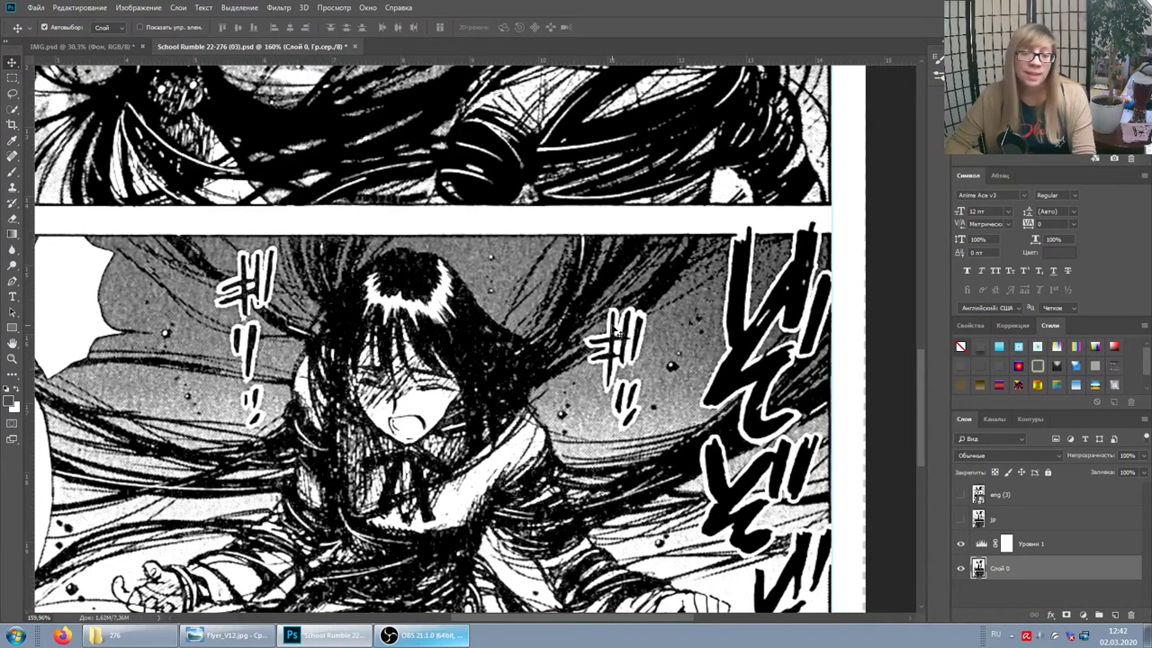
{"action": "left_click", "coordinate": [12, 218]}
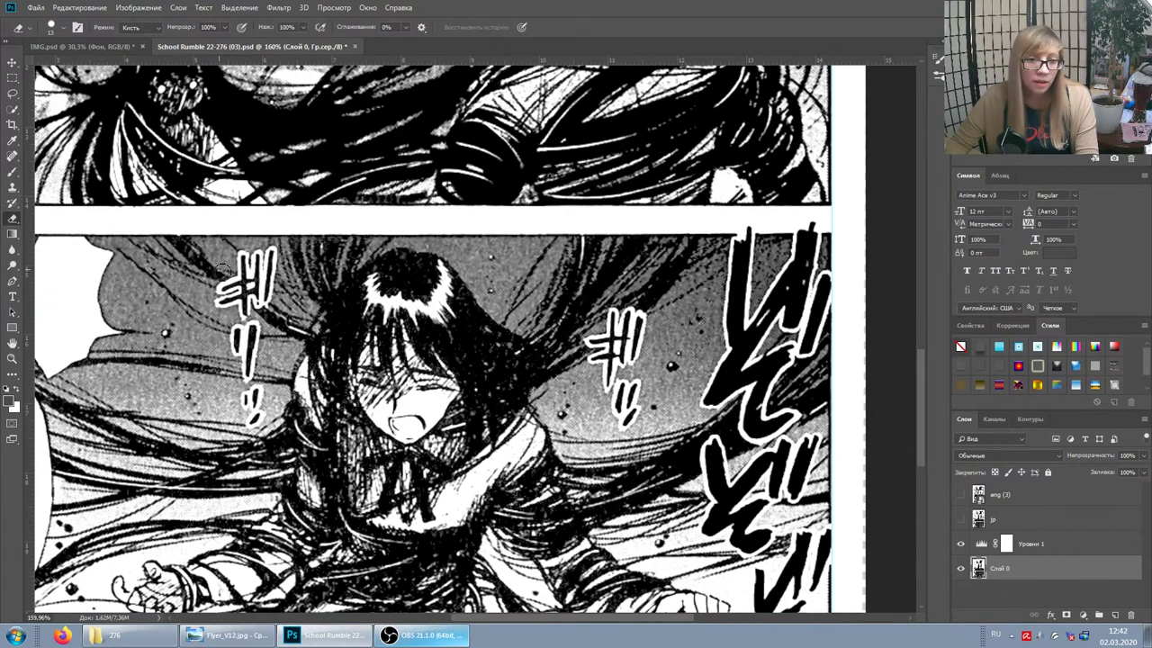
Erase across the left sound effect in the bottom panel, then show the jp layer
{"action": "left_click_drag", "start_coordinate": [184, 309], "coordinate": [288, 346]}
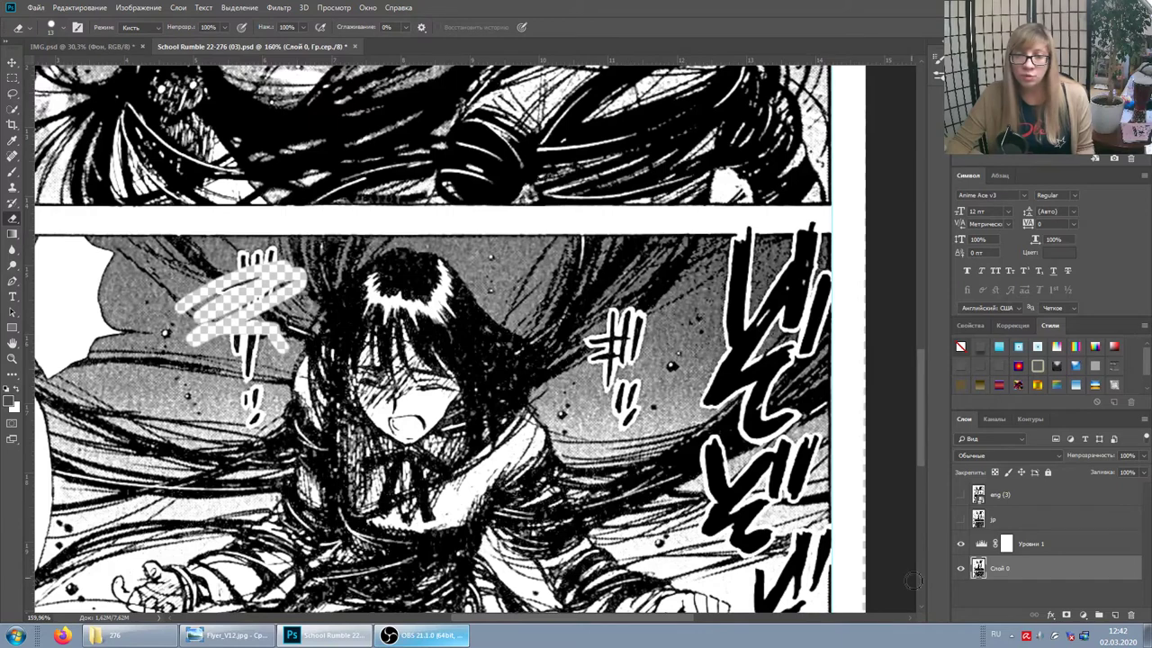
{"action": "left_click", "coordinate": [960, 520]}
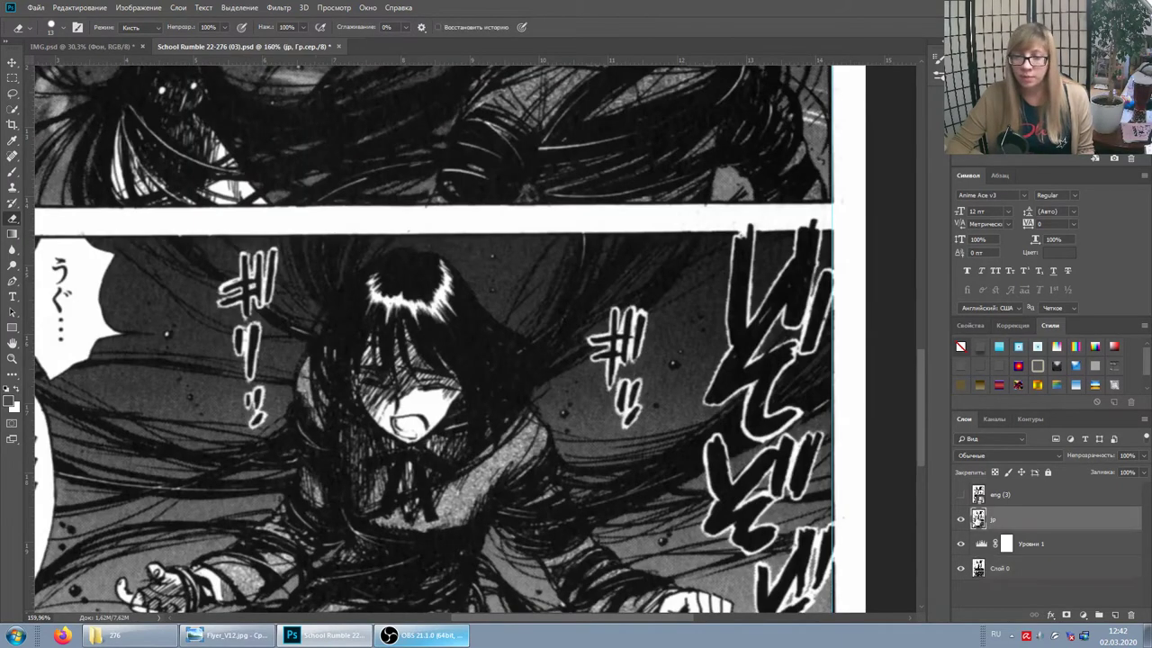
Copy a rectangular selection around the left ギリッ sound effect onto new layer Слой 1
{"action": "left_click", "coordinate": [13, 79]}
{"action": "left_click_drag", "start_coordinate": [324, 218], "coordinate": [344, 200]}
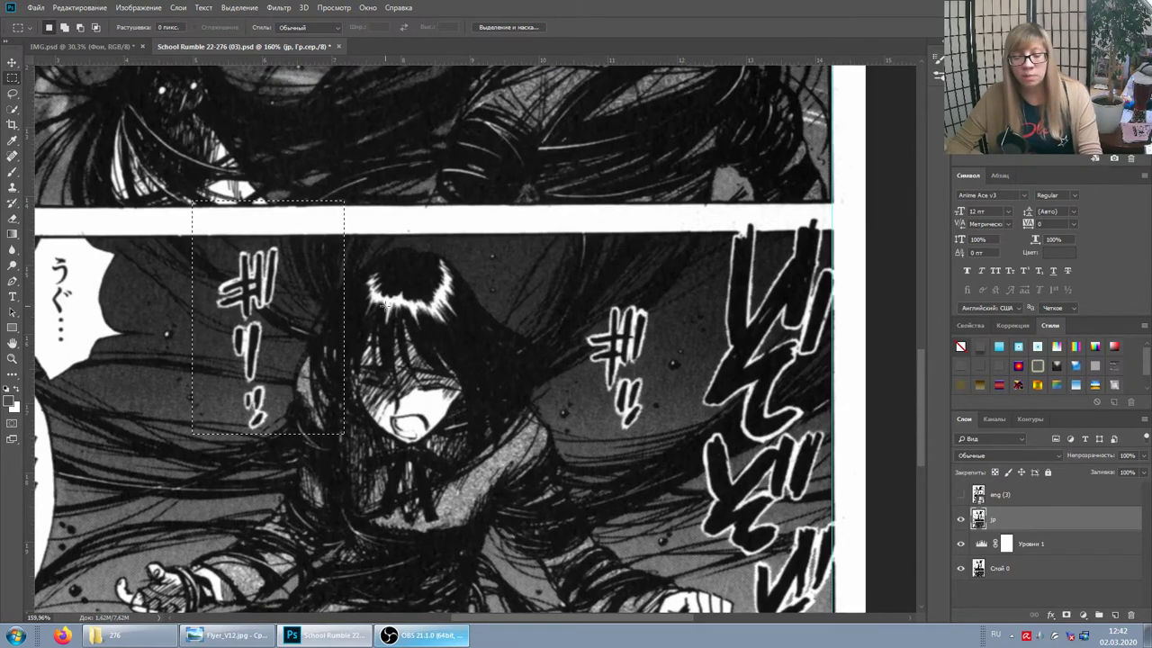
{"action": "key", "text": "ctrl+j"}
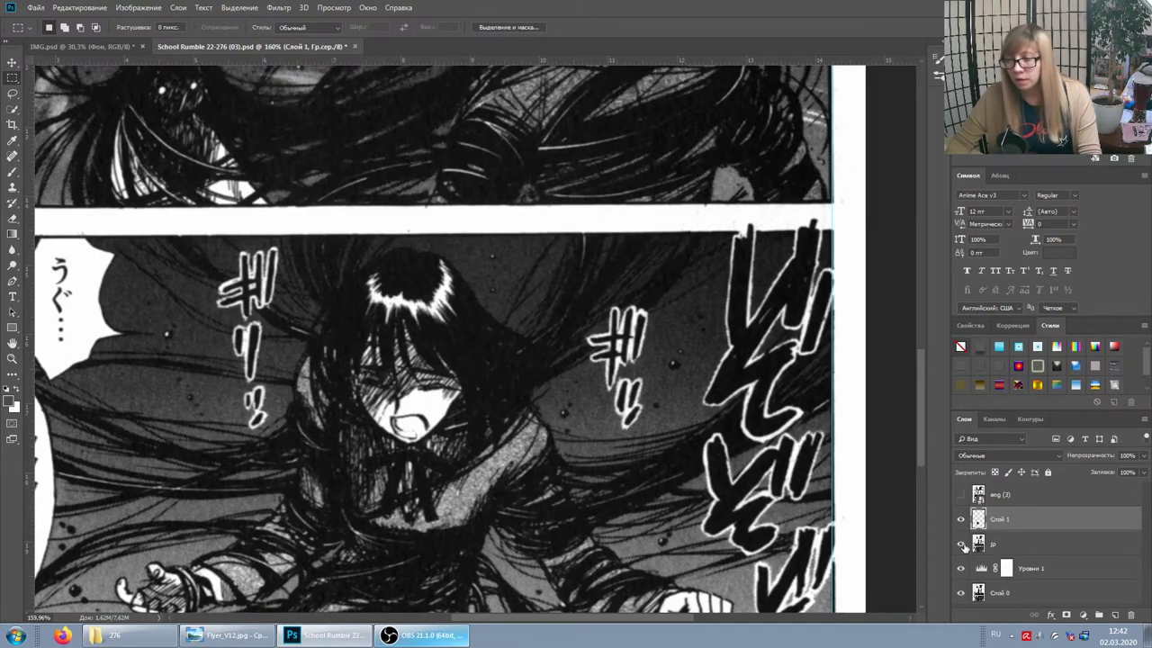
Hide jp and toggle Слой 1's visibility to compare the patch with the original art
{"action": "left_click", "coordinate": [960, 544]}
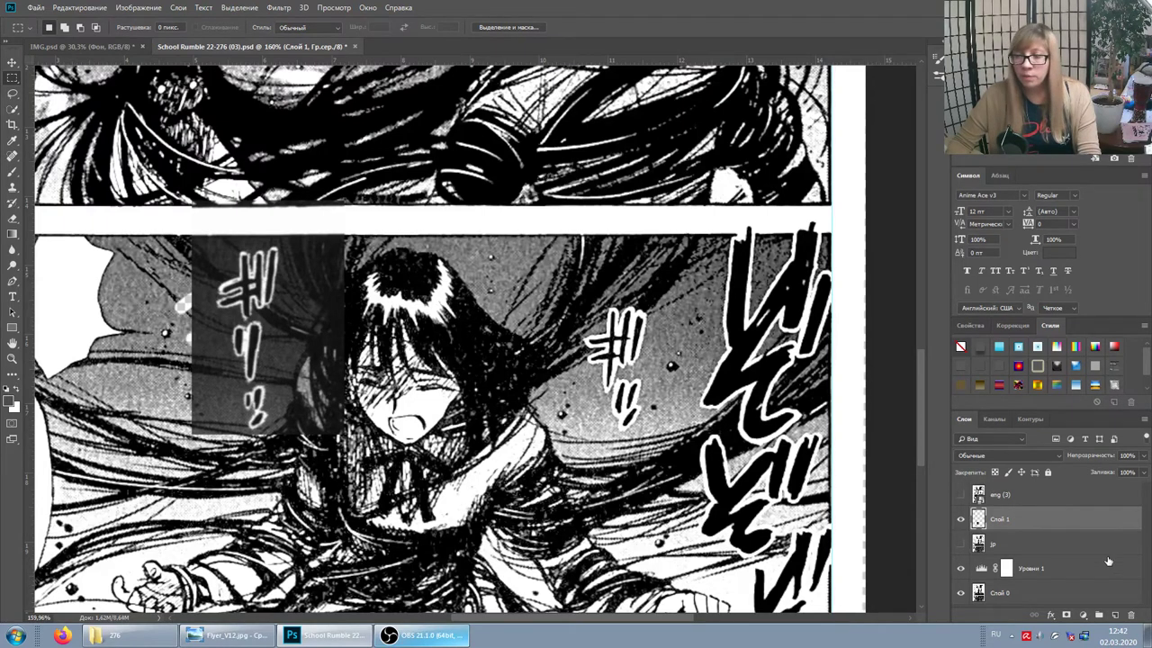
{"action": "left_click", "coordinate": [960, 519]}
{"action": "left_click", "coordinate": [960, 519]}
{"action": "left_click", "coordinate": [960, 520]}
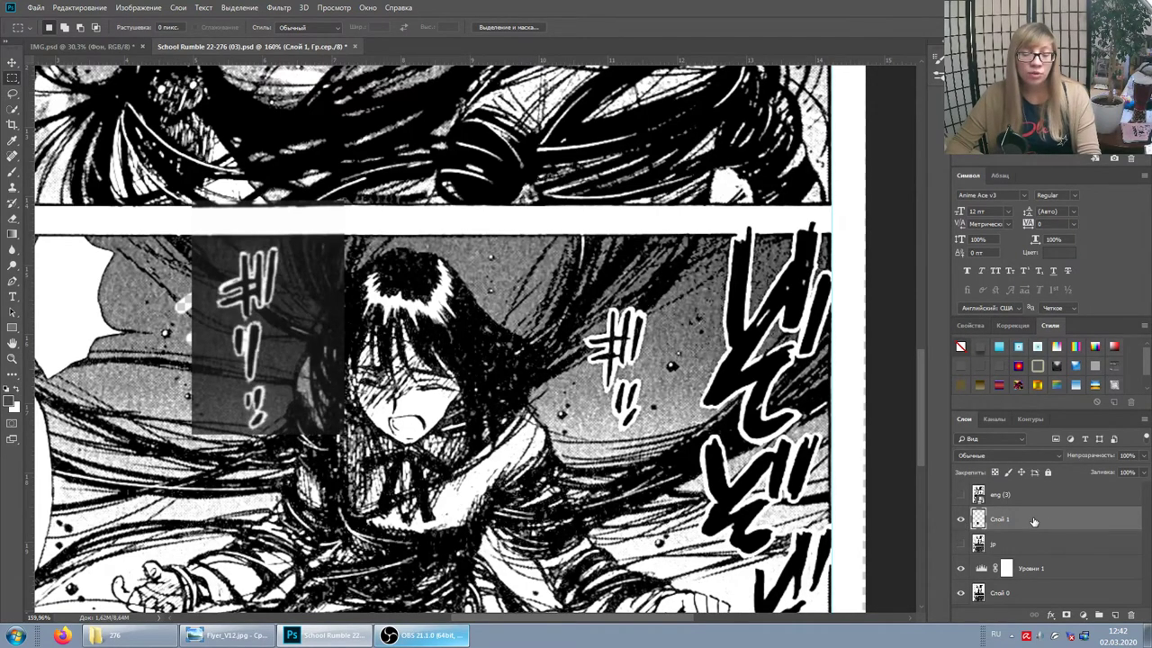
{"action": "key", "text": "ctrl+t"}
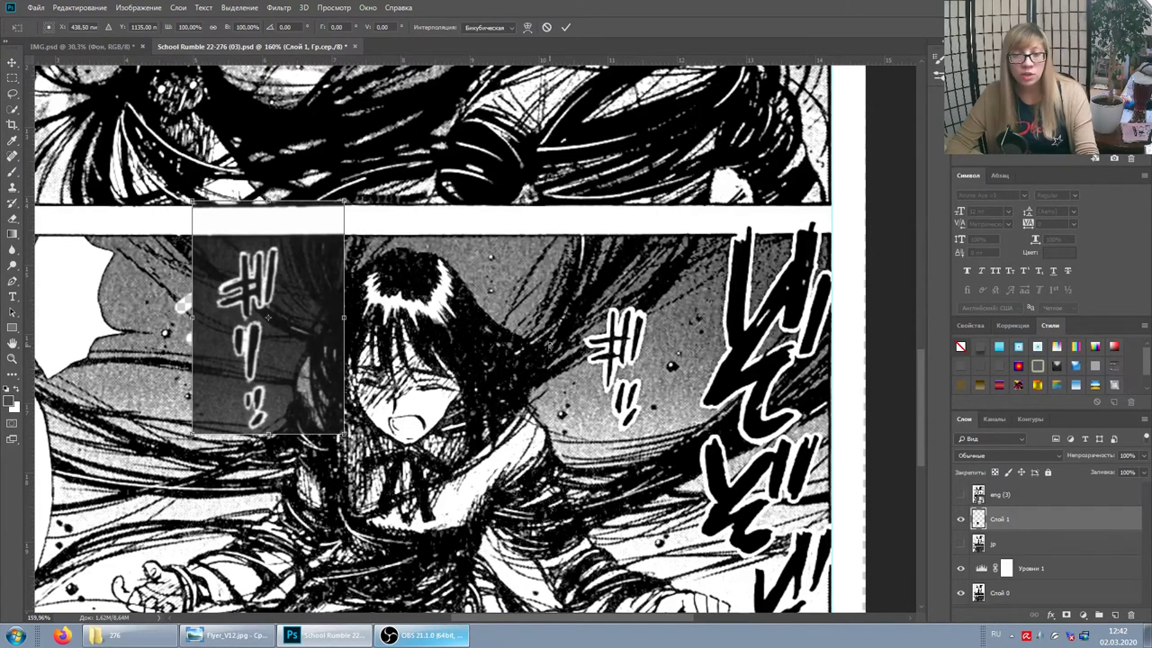
Try rotating the Слой 1 patch, then cancel the transform
{"action": "mouse_move", "coordinate": [360, 450]}
{"action": "left_mouse_down"}
{"action": "mouse_move", "coordinate": [353, 457]}
{"action": "mouse_move", "coordinate": [359, 439]}
{"action": "left_mouse_up"}
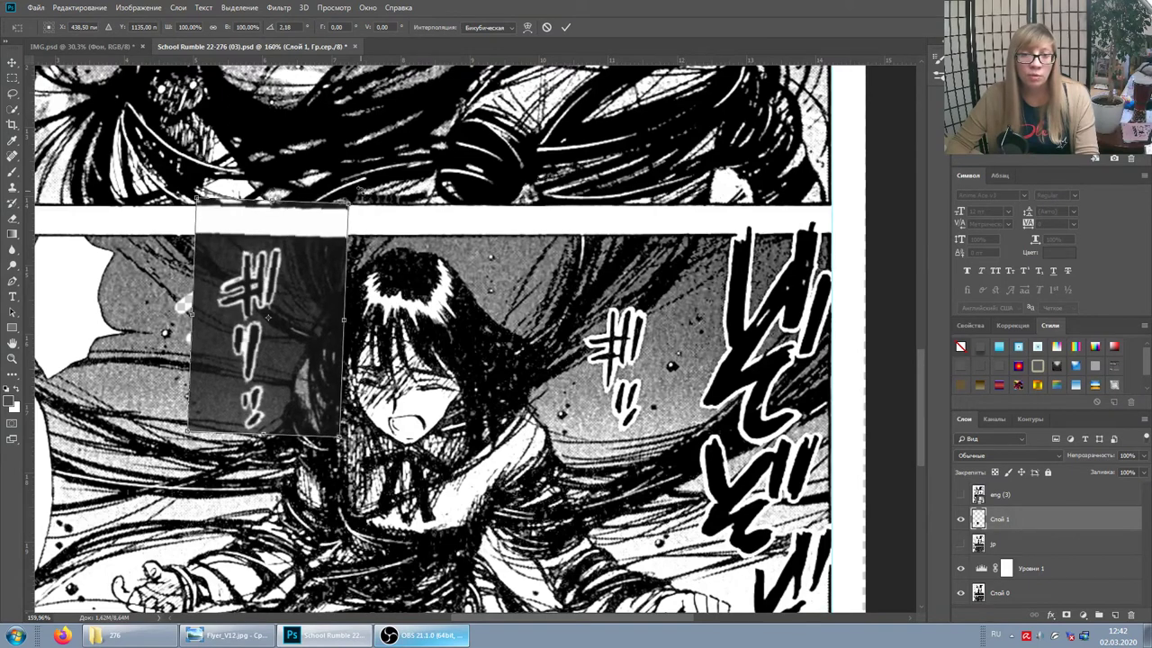
{"action": "left_click_drag", "start_coordinate": [359, 192], "coordinate": [355, 185]}
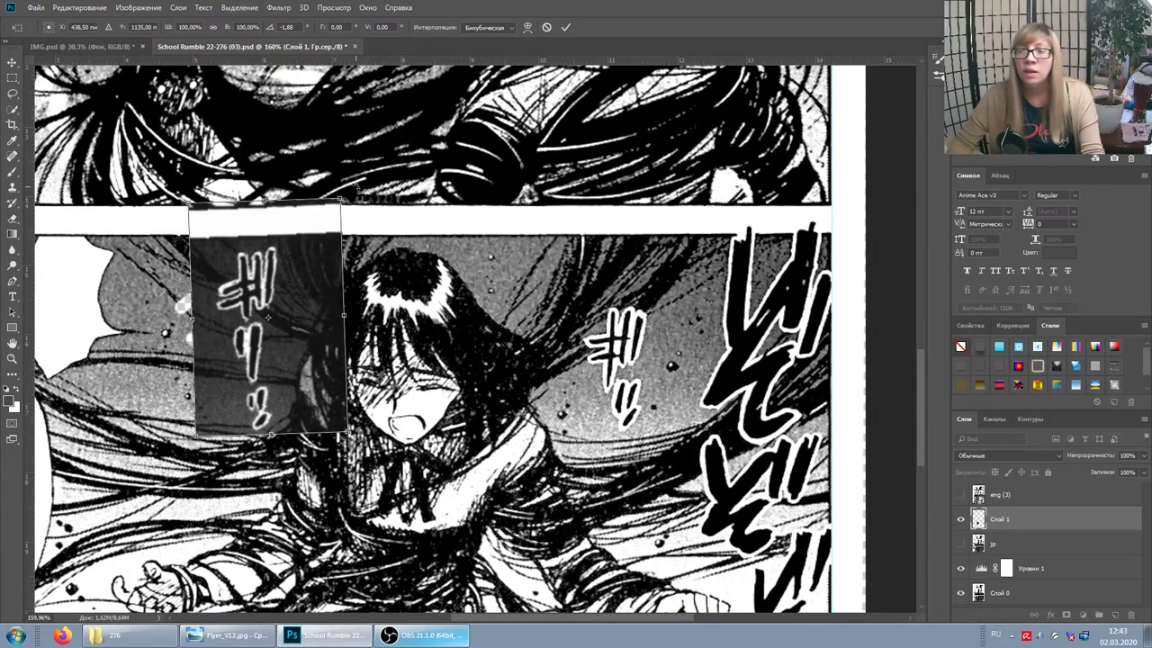
{"action": "key", "text": "Escape"}
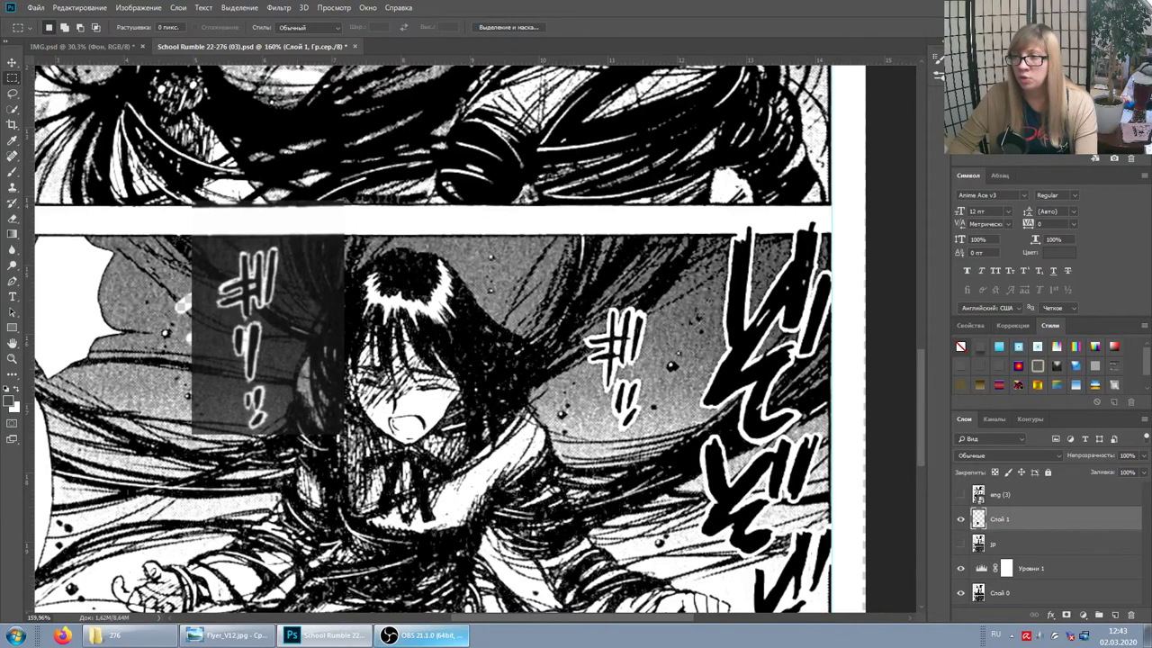
Delete and restore the Слой 1 patch, fit the whole page in view, and hide Уровни 1
{"action": "key", "text": "Delete"}
{"action": "scroll", "coordinate": [477, 342], "scroll_direction": "down", "scroll_amount": 3}
{"action": "scroll", "coordinate": [520, 342], "scroll_direction": "up", "scroll_amount": 2}
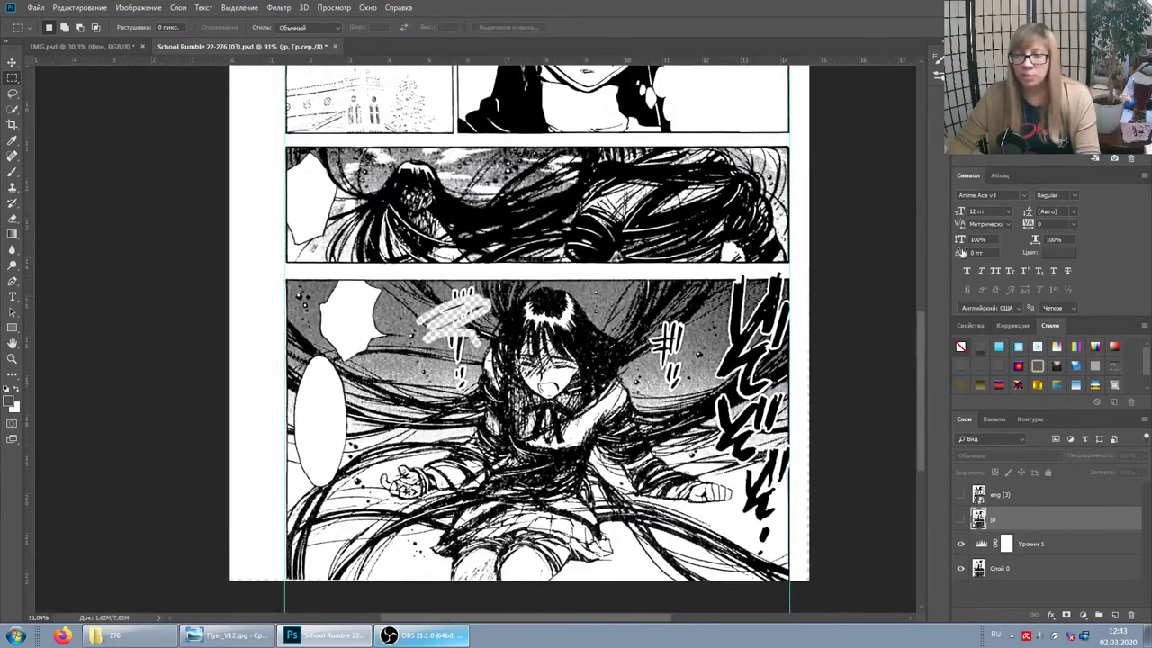
{"action": "key", "text": "ctrl+z"}
{"action": "key", "text": "Delete"}
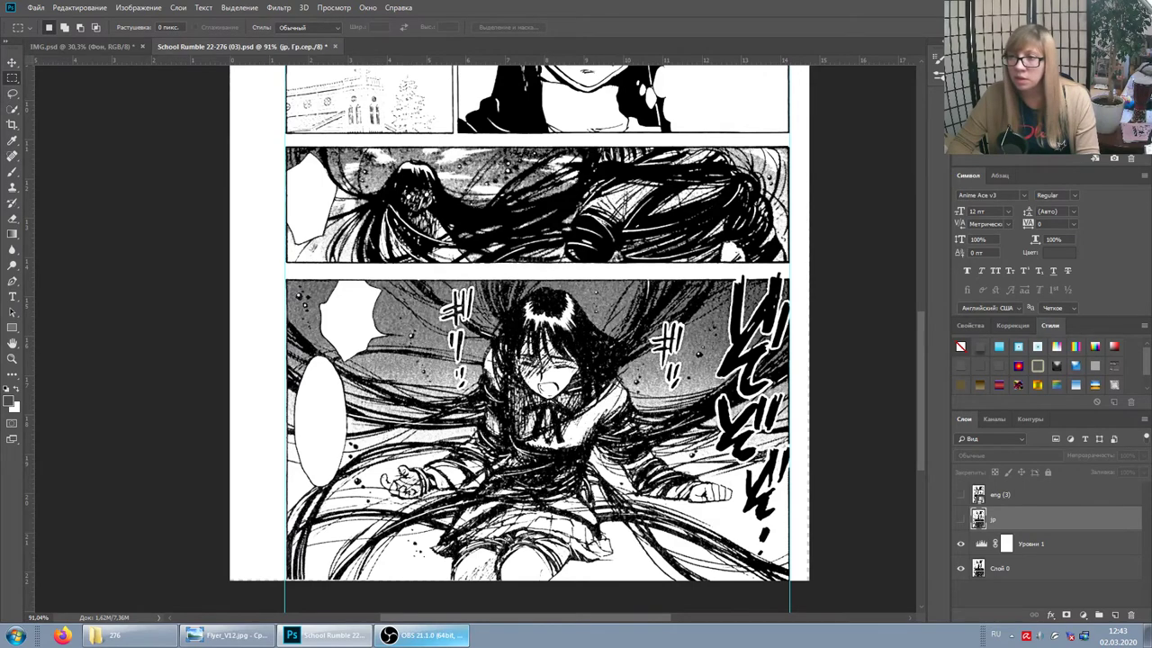
{"action": "key", "text": "ctrl+z"}
{"action": "key", "text": "ctrl+0"}
{"action": "left_click", "coordinate": [960, 544]}
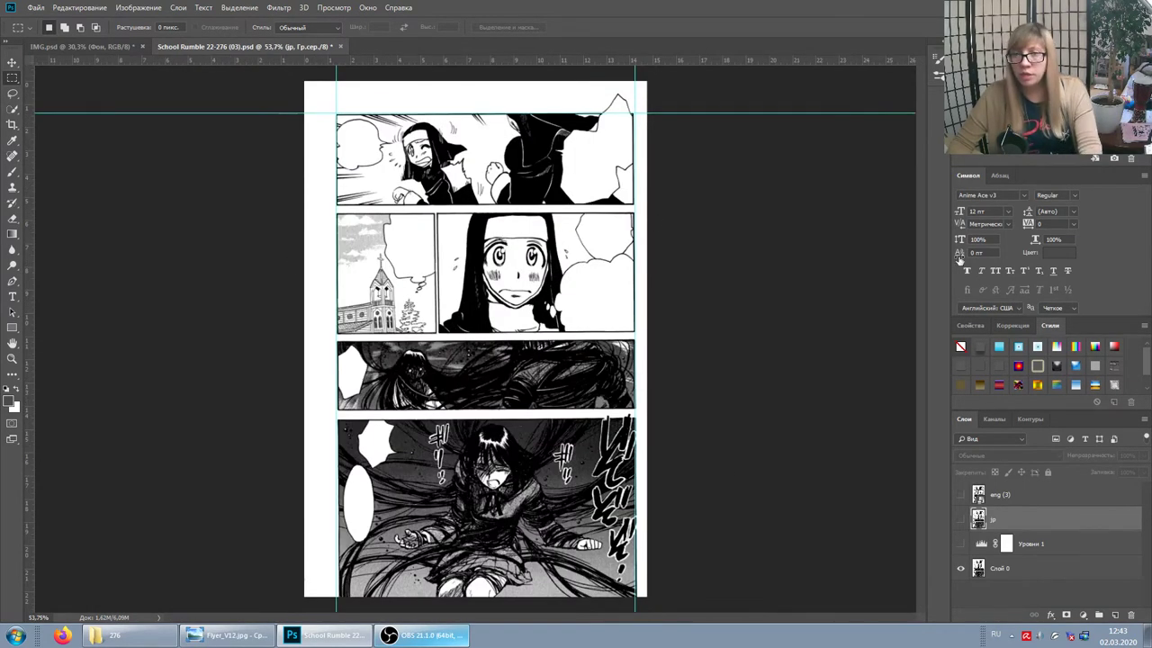
Select Слой 0, jp and eng together, briefly previewing the Japanese text
{"action": "left_click", "coordinate": [1034, 570]}
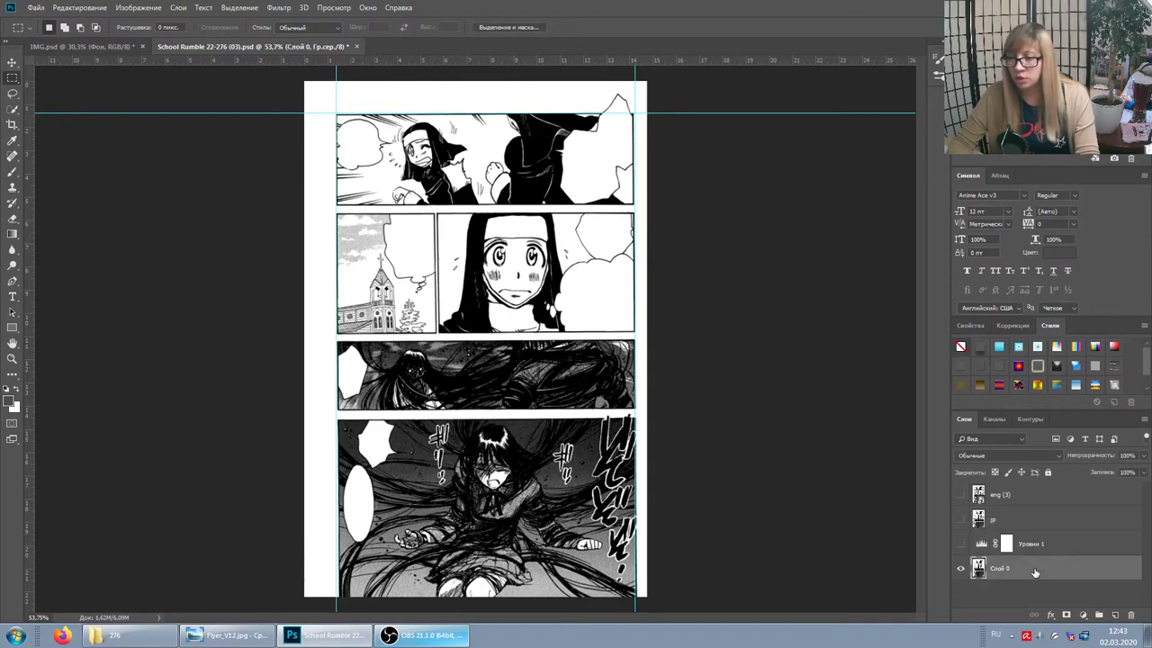
{"action": "left_click", "coordinate": [996, 522], "text": "ctrl"}
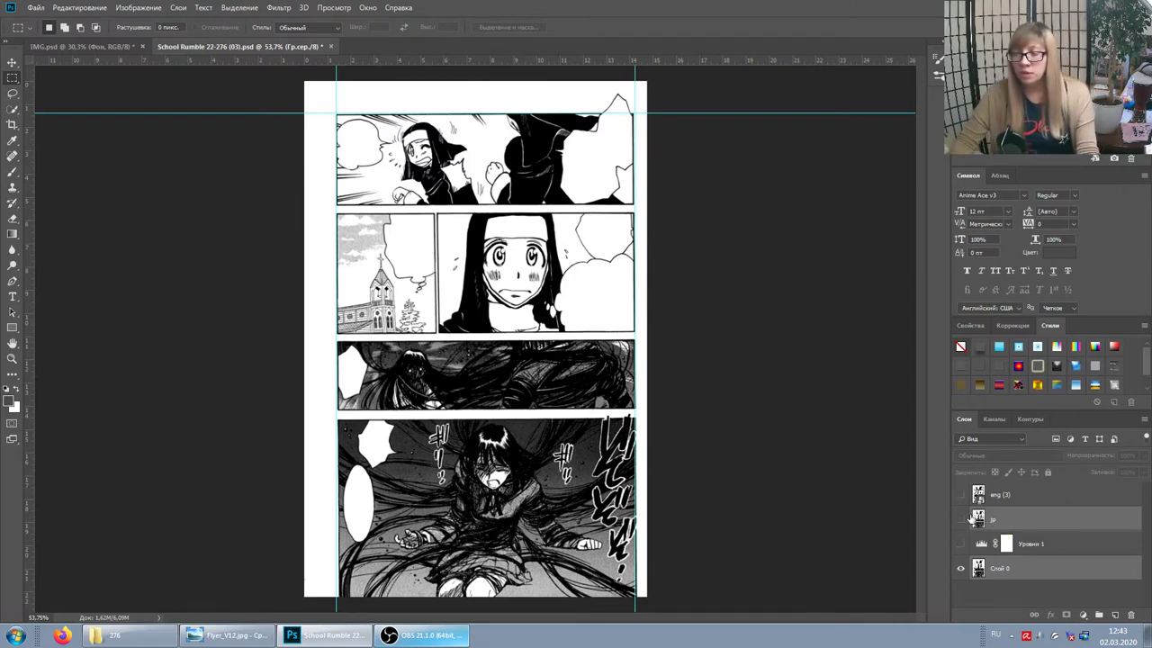
{"action": "left_click", "coordinate": [961, 520]}
{"action": "left_click", "coordinate": [960, 520]}
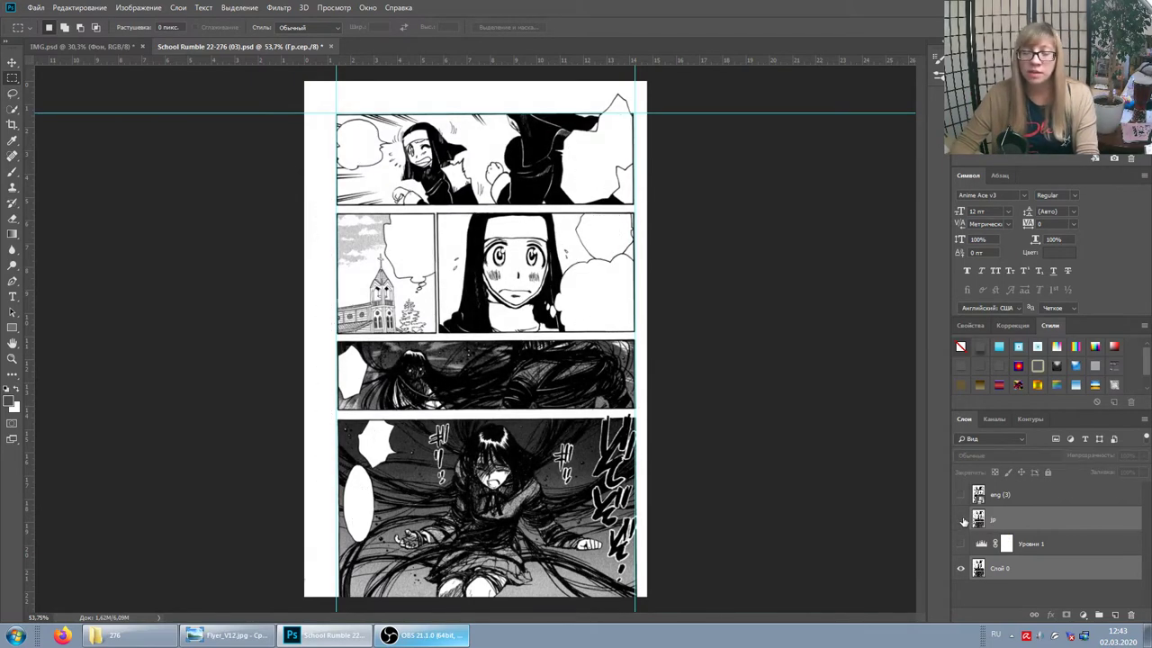
{"action": "left_click", "coordinate": [1004, 495], "text": "ctrl"}
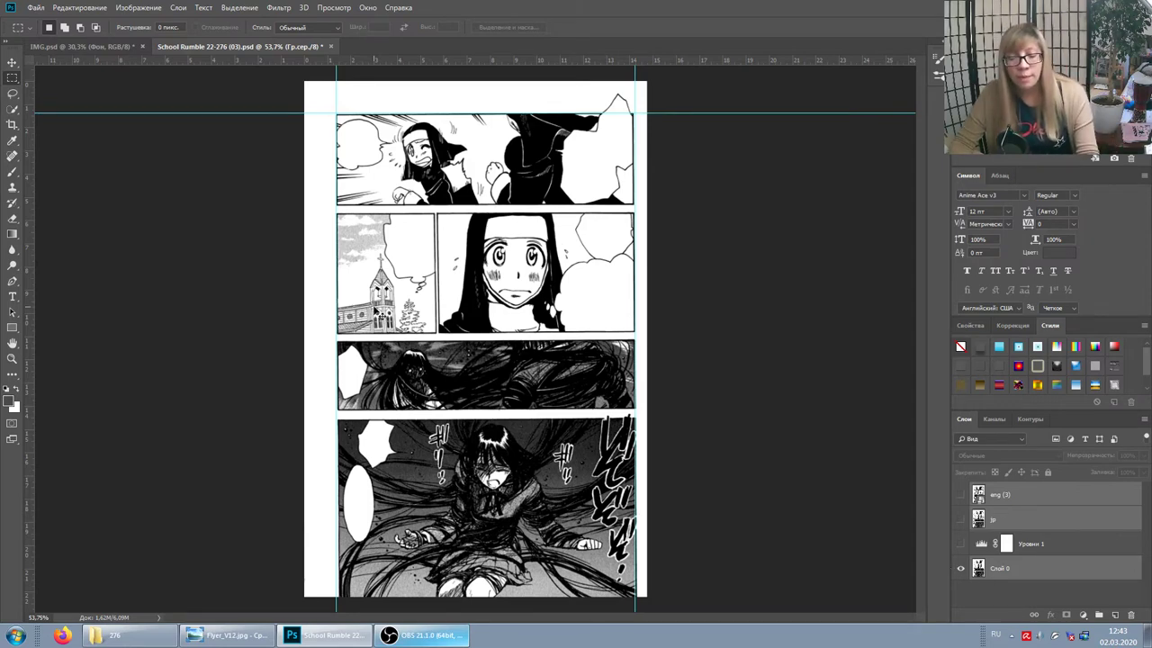
Rotate the selected layers slightly to straighten the page, then show the jp text
{"action": "key", "text": "ctrl+t"}
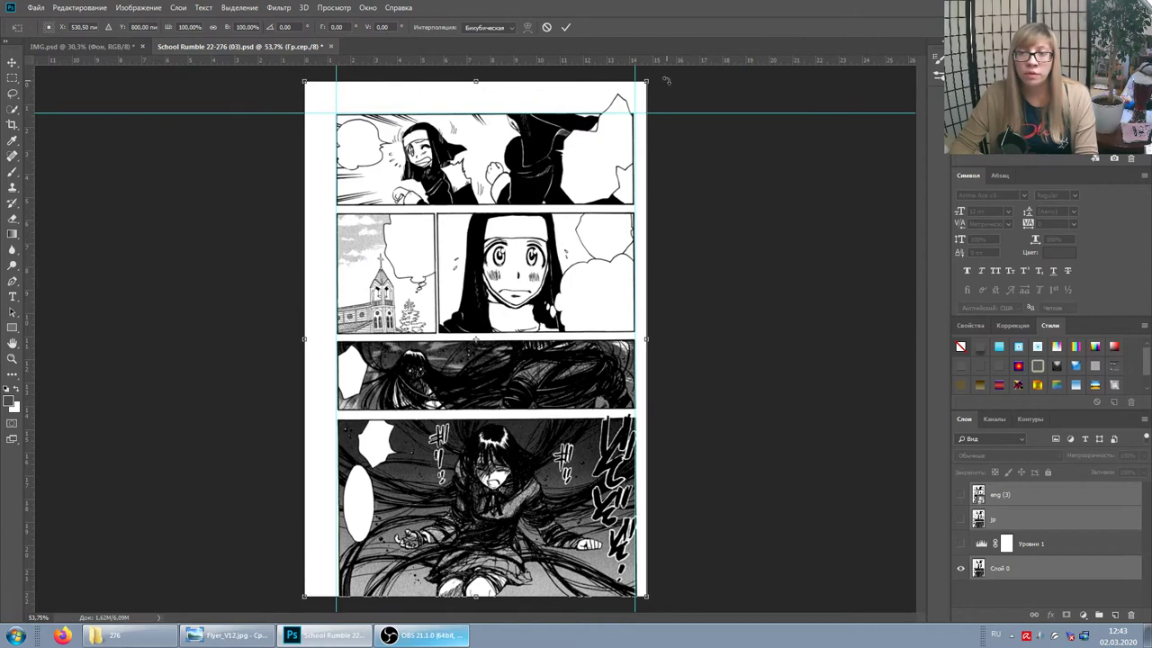
{"action": "left_click_drag", "start_coordinate": [667, 81], "coordinate": [666, 80]}
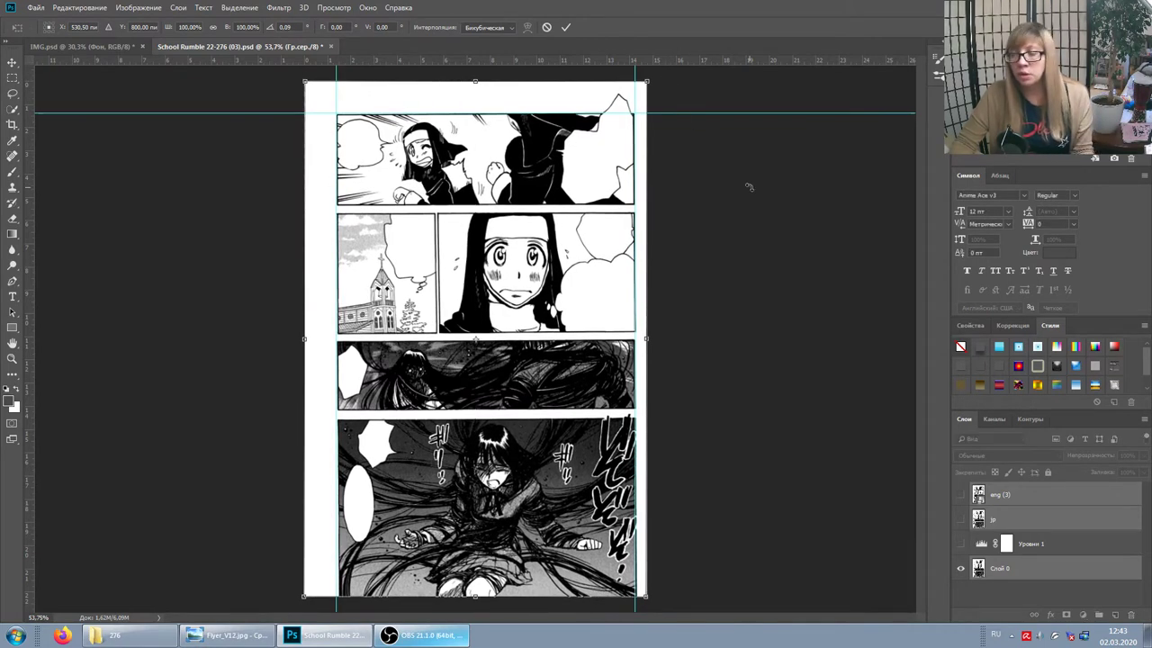
{"action": "key", "text": "Return"}
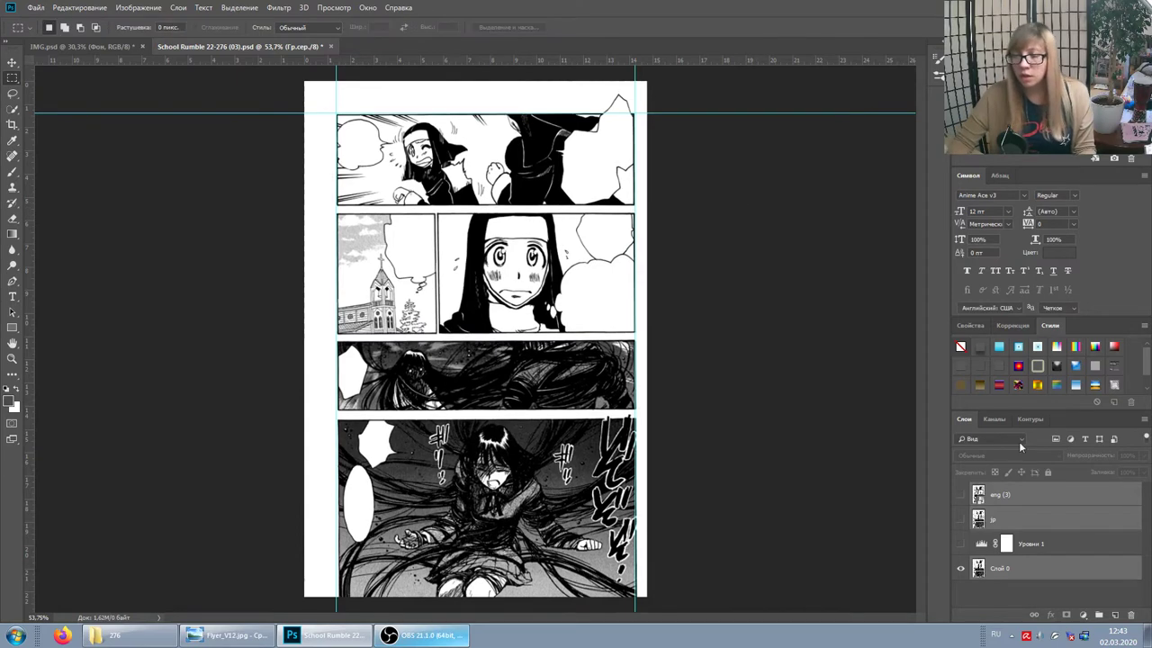
{"action": "left_click", "coordinate": [960, 522]}
Compare the page with and without the jp text, leave it hidden, and start cropping
{"action": "left_click", "coordinate": [960, 522]}
{"action": "left_click", "coordinate": [960, 522]}
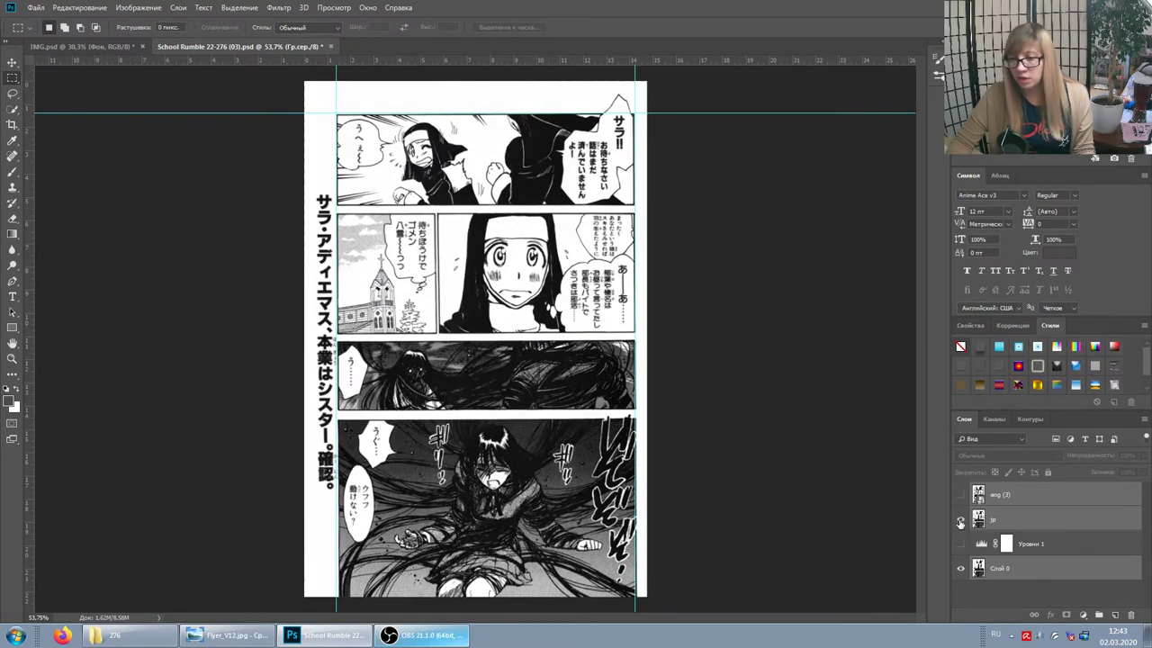
{"action": "left_click", "coordinate": [960, 522]}
{"action": "left_click", "coordinate": [960, 522]}
{"action": "left_click", "coordinate": [960, 522]}
{"action": "left_click", "coordinate": [960, 522]}
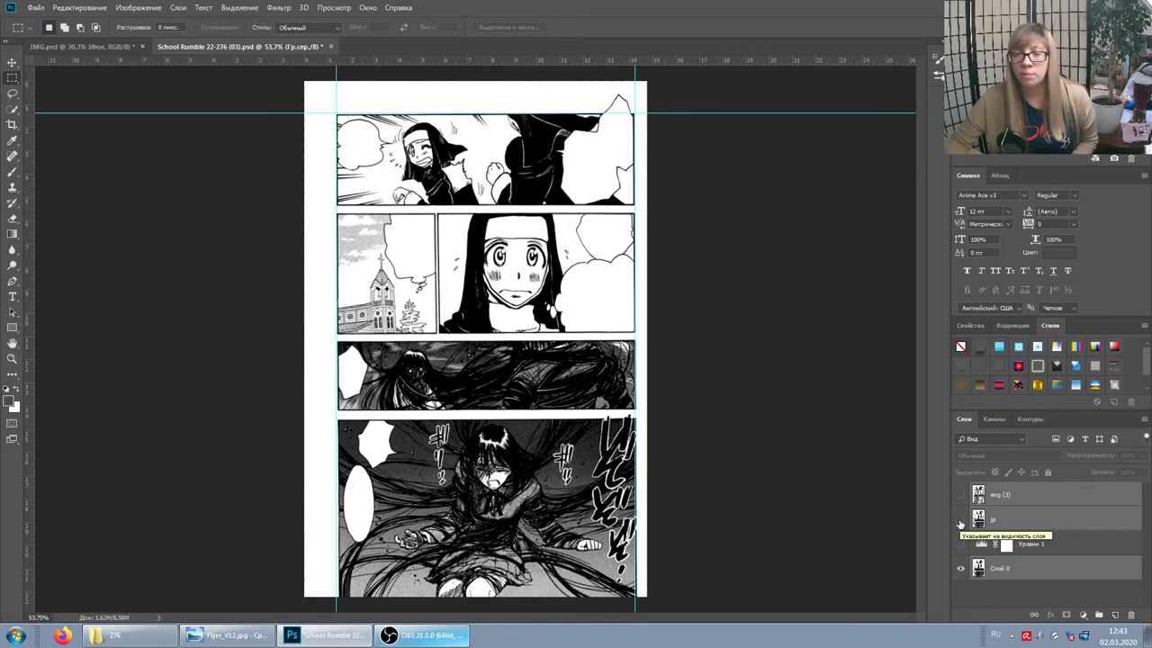
{"action": "left_click", "coordinate": [960, 522]}
{"action": "left_click", "coordinate": [997, 525]}
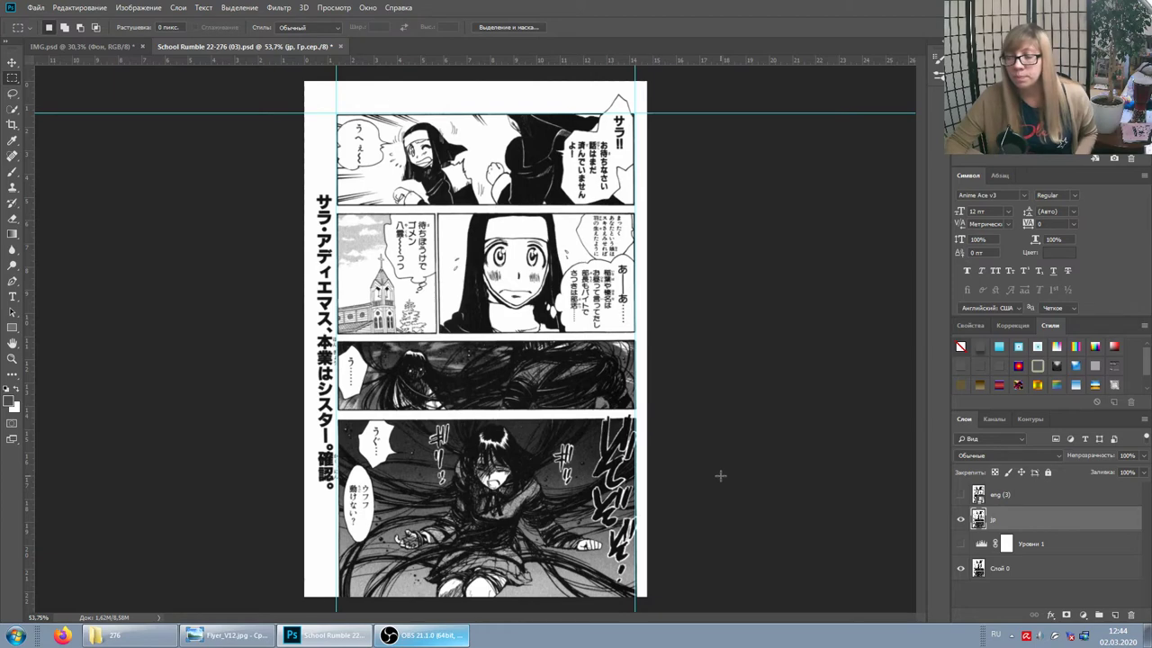
{"action": "left_click", "coordinate": [961, 521]}
{"action": "left_click", "coordinate": [13, 124]}
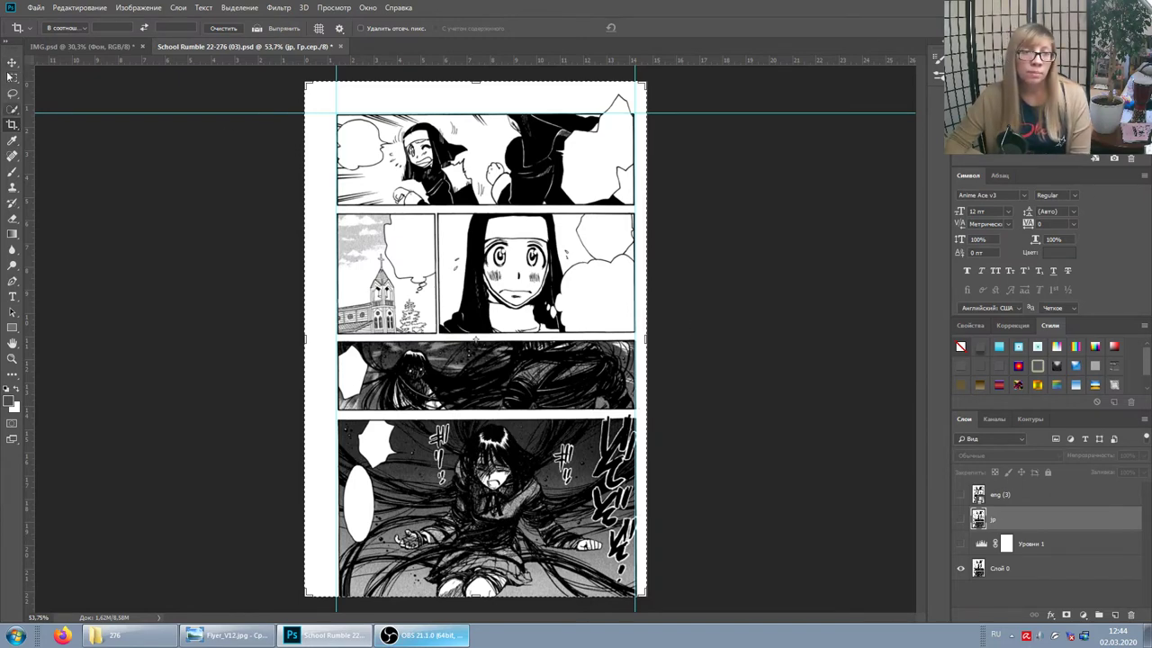
Abandon the crop and select both Слой 0 and the jp layer together
{"action": "left_click", "coordinate": [12, 62]}
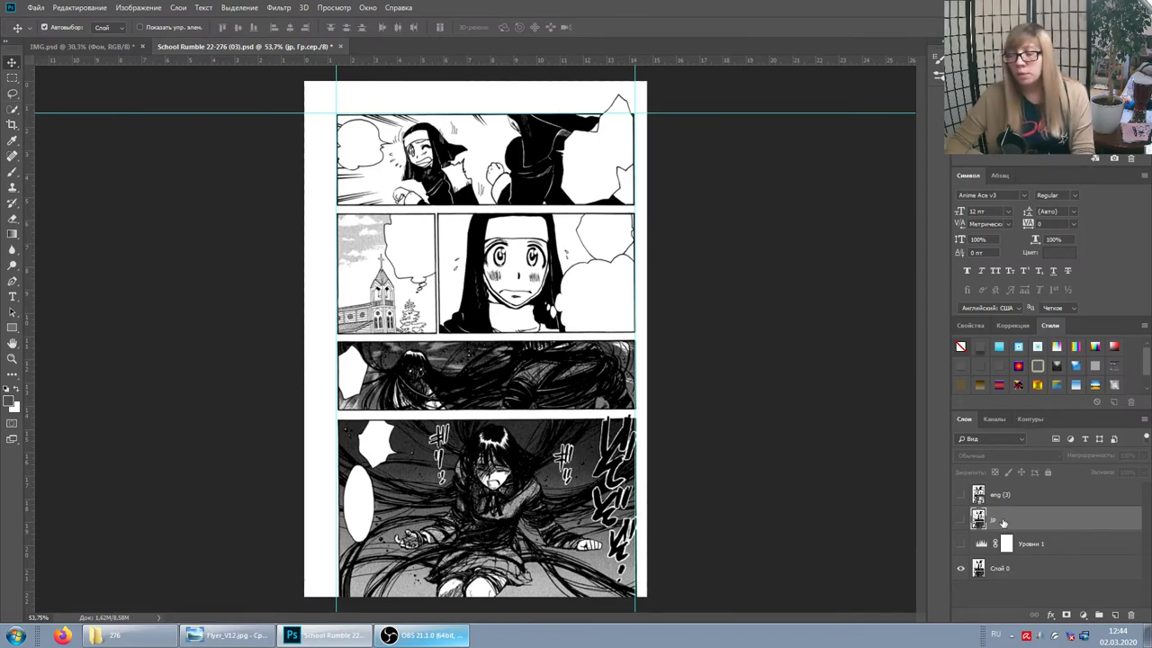
{"action": "left_click", "coordinate": [1002, 570]}
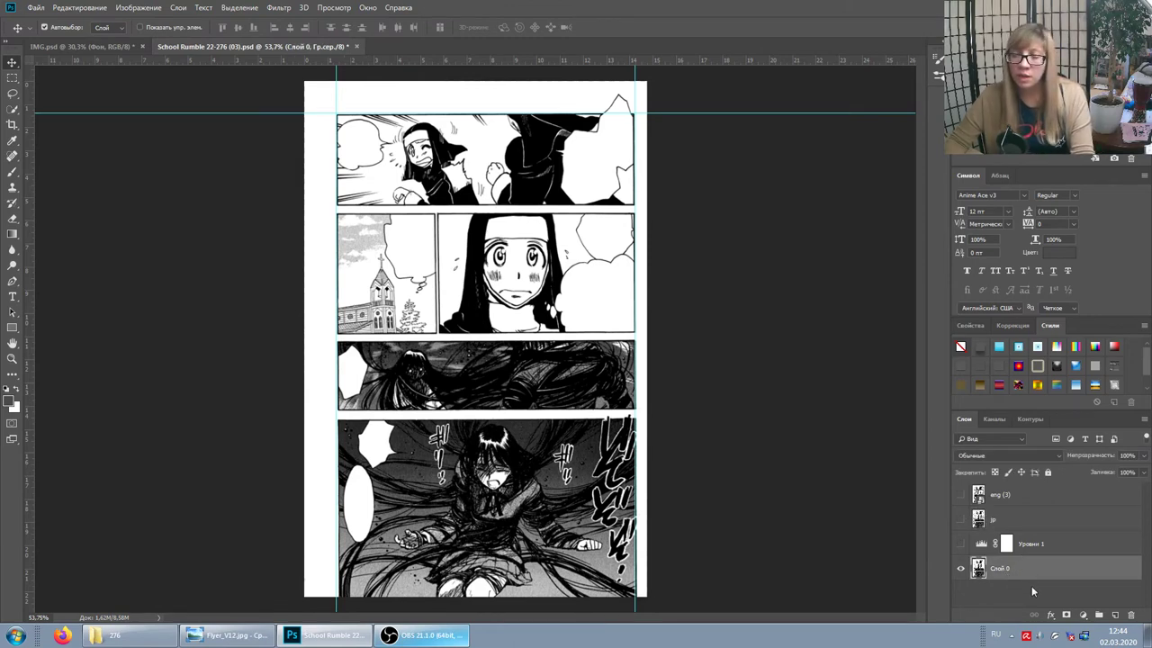
{"action": "left_click", "coordinate": [1034, 519], "text": "ctrl"}
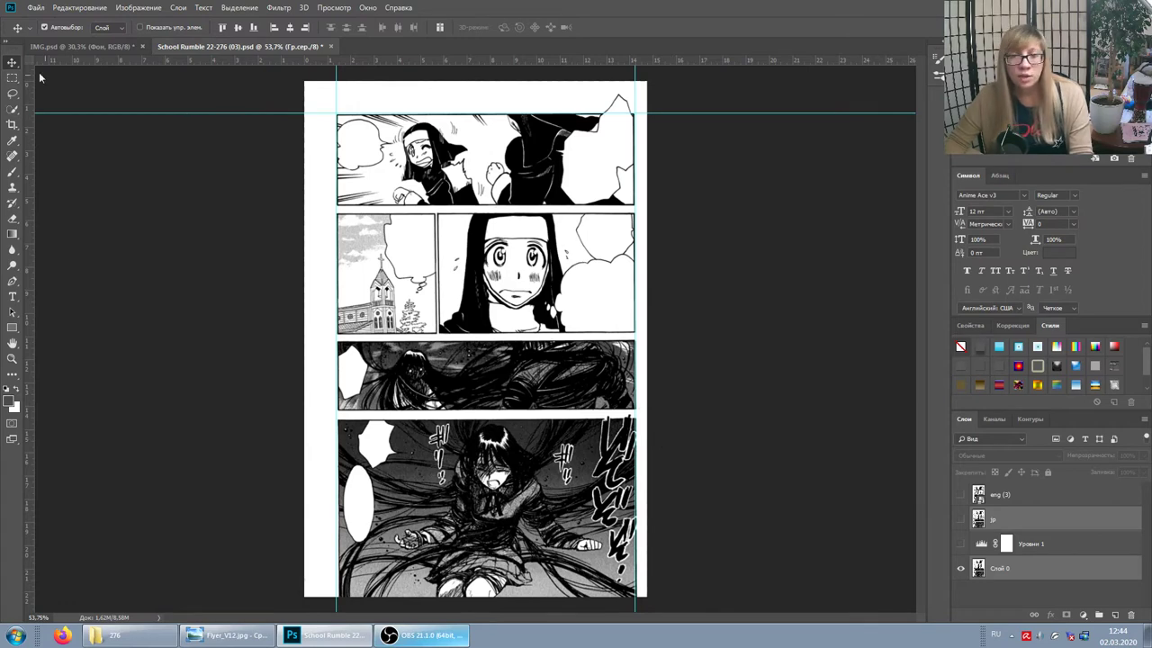
{"action": "scroll", "coordinate": [679, 344], "scroll_direction": "down", "scroll_amount": 2}
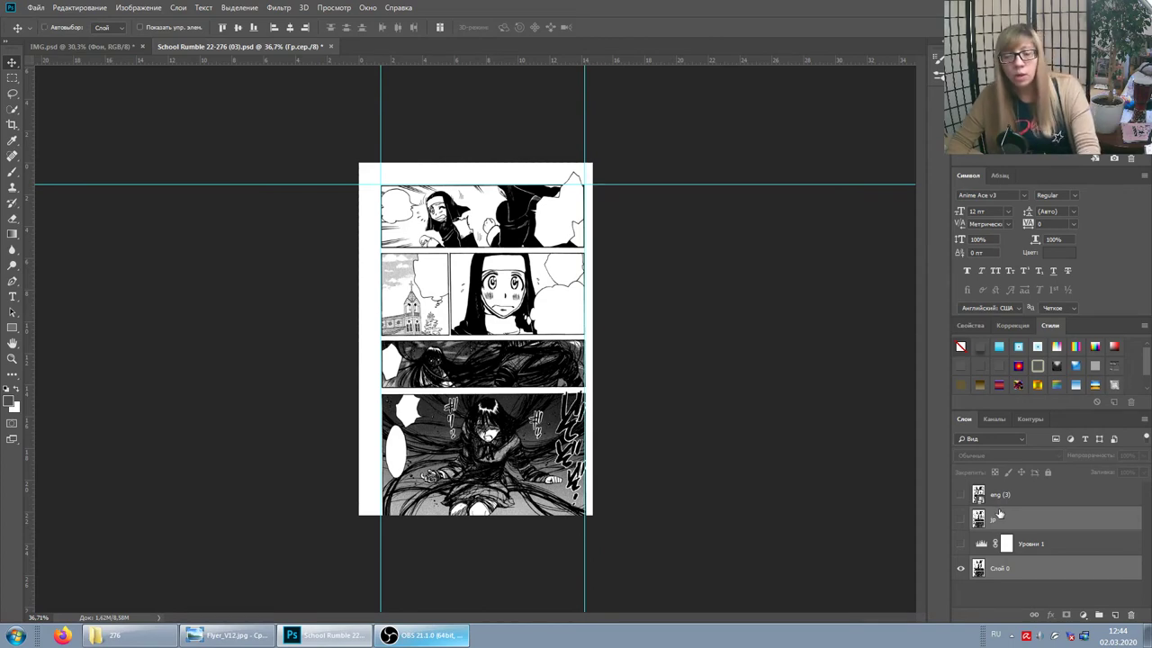
{"action": "key", "text": "ctrl+t"}
{"action": "mouse_move", "coordinate": [704, 175]}
{"action": "left_mouse_down"}
{"action": "mouse_move", "coordinate": [636, 97]}
{"action": "mouse_move", "coordinate": [686, 162]}
{"action": "mouse_move", "coordinate": [577, 56]}
{"action": "left_mouse_up"}
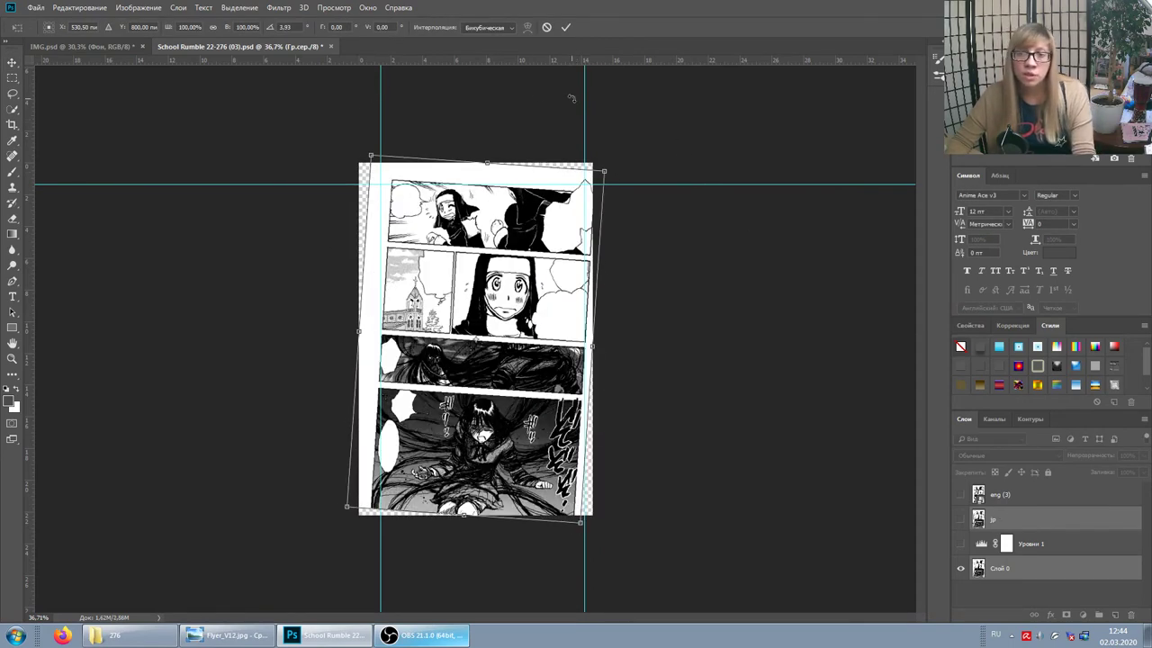
{"action": "key", "text": "Escape"}
{"action": "scroll", "coordinate": [469, 307], "scroll_direction": "up", "scroll_amount": 3}
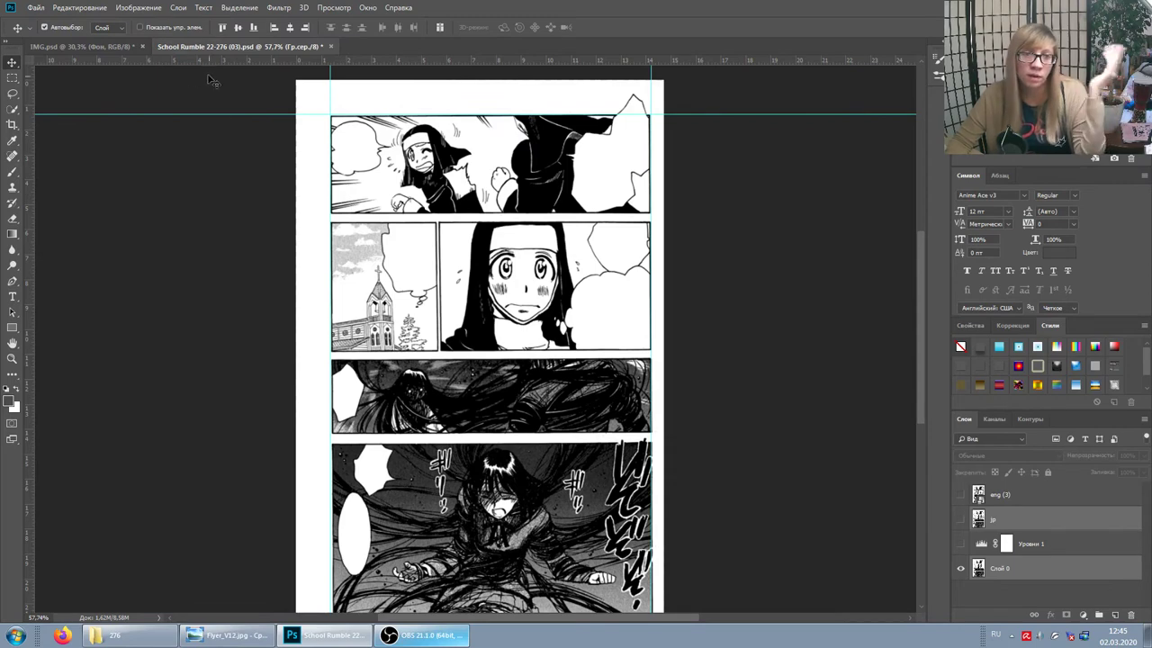
Make the jp layer active and bring up the View (Просмотр) menu
{"action": "scroll", "coordinate": [297, 198], "scroll_direction": "up", "scroll_amount": 2}
{"action": "scroll", "coordinate": [296, 198], "scroll_direction": "up", "scroll_amount": 3}
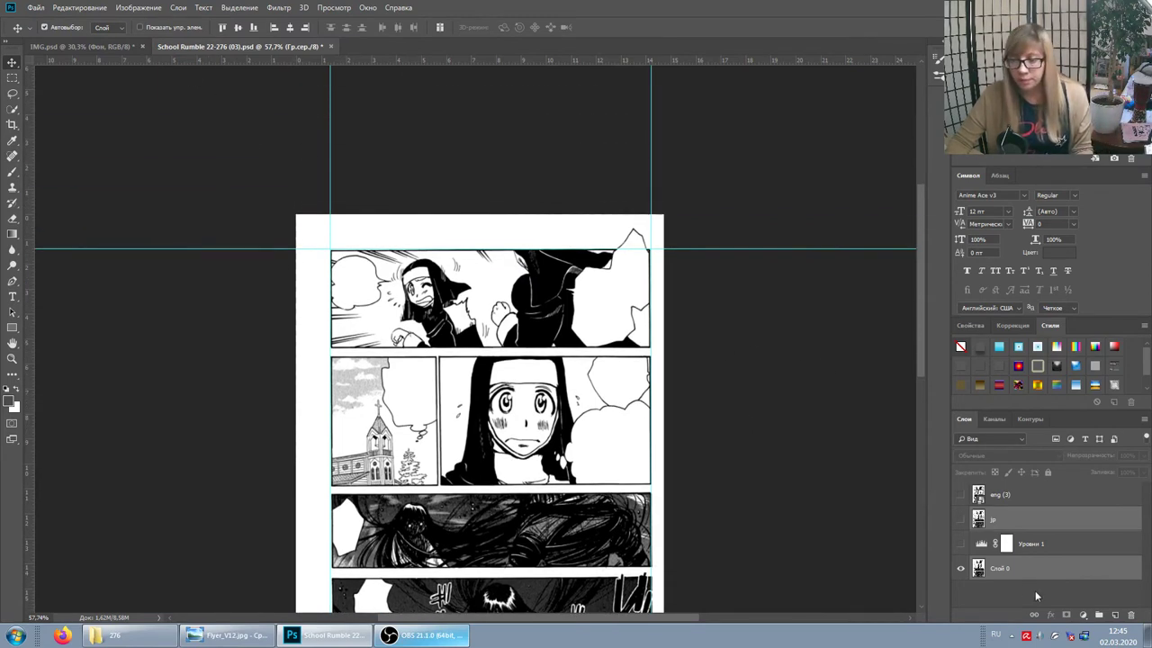
{"action": "left_click", "coordinate": [1013, 518]}
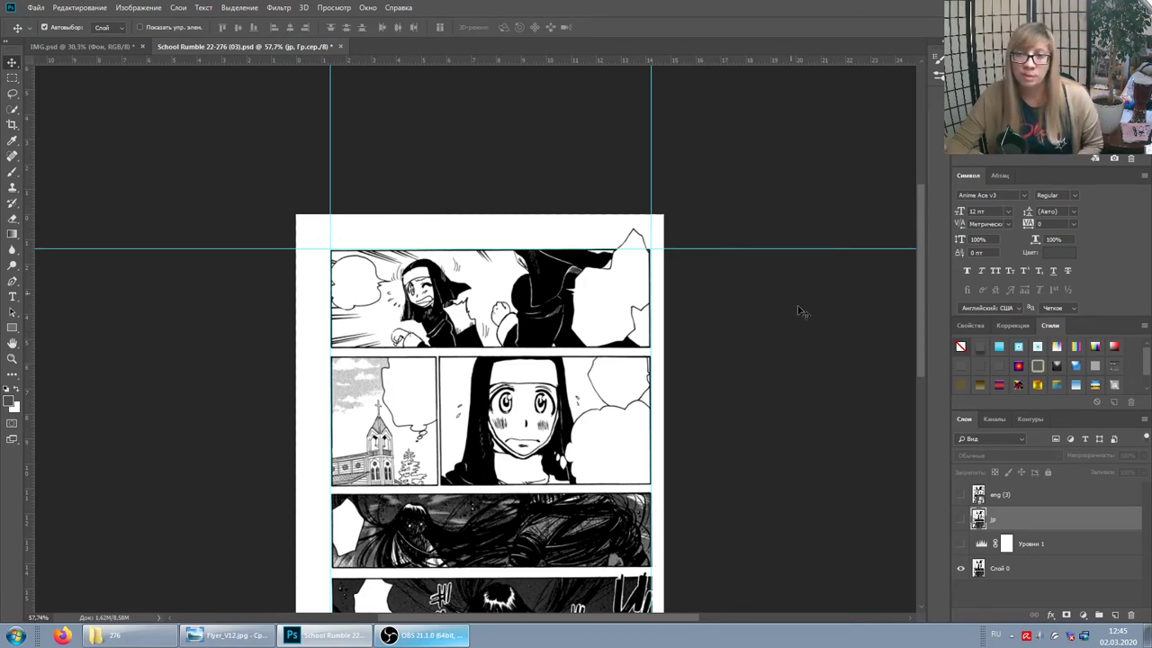
{"action": "left_click", "coordinate": [337, 8]}
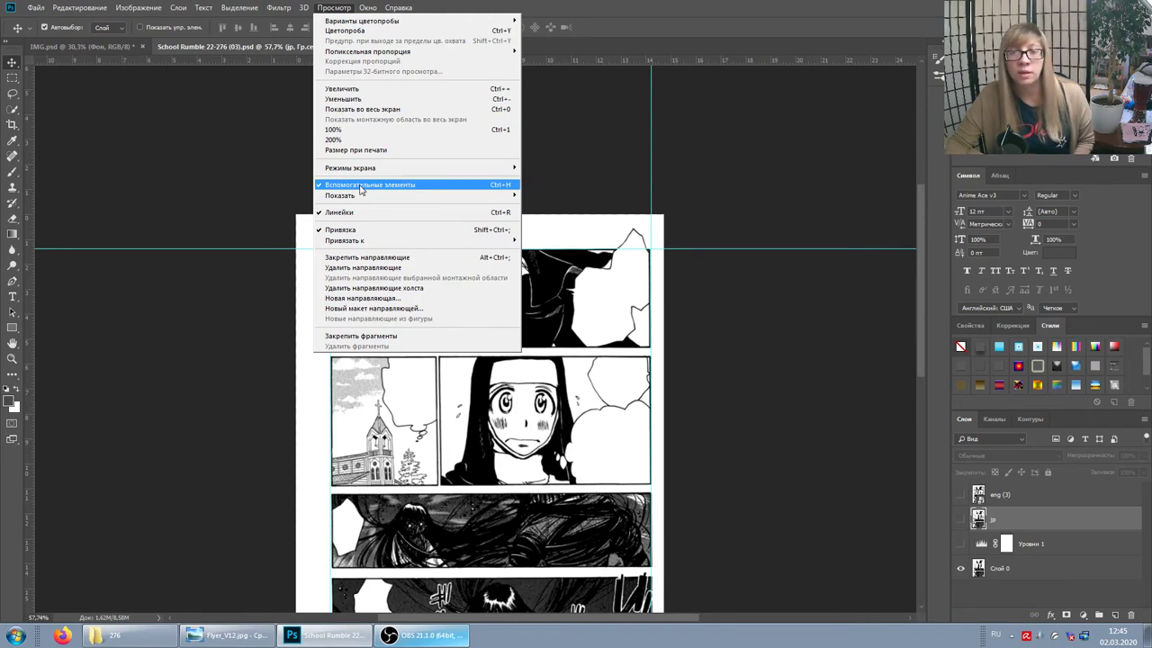
Switch off View > Extras (Вспомогательные элементы) to hide guides and canvas extras
{"action": "left_click", "coordinate": [360, 186]}
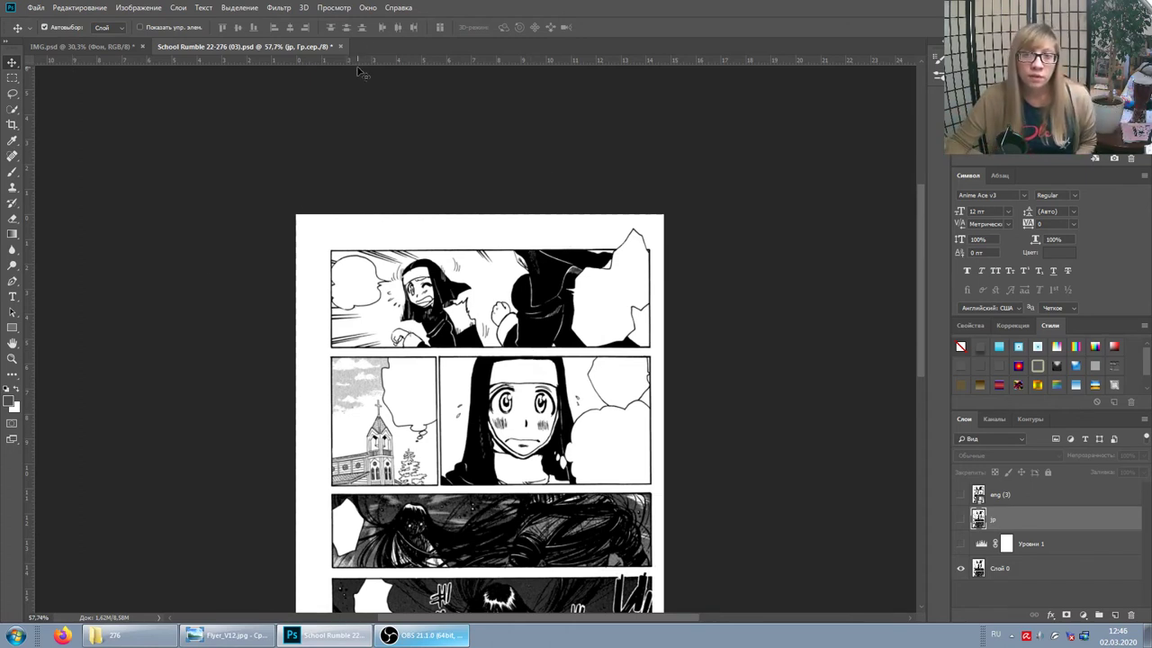
Drag every horizontal and vertical guide back into the rulers so none remain
{"action": "left_click_drag", "start_coordinate": [353, 60], "coordinate": [354, 183]}
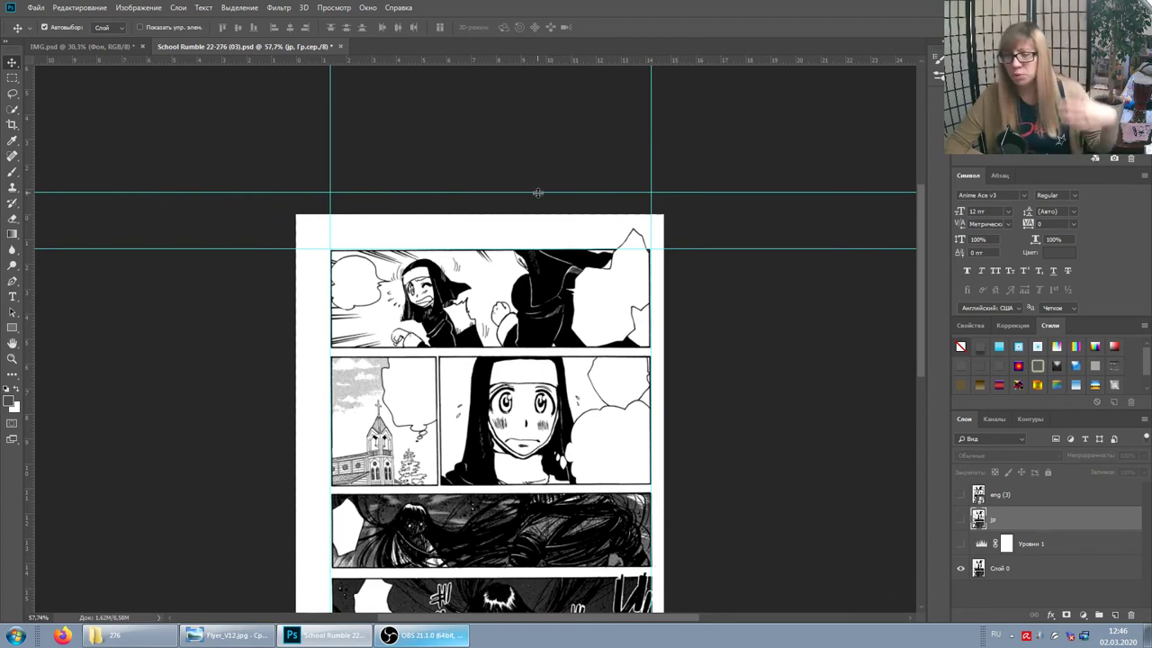
{"action": "mouse_move", "coordinate": [537, 193]}
{"action": "left_mouse_down"}
{"action": "mouse_move", "coordinate": [525, 162]}
{"action": "mouse_move", "coordinate": [511, 168]}
{"action": "mouse_move", "coordinate": [496, 108]}
{"action": "mouse_move", "coordinate": [484, 183]}
{"action": "left_mouse_up"}
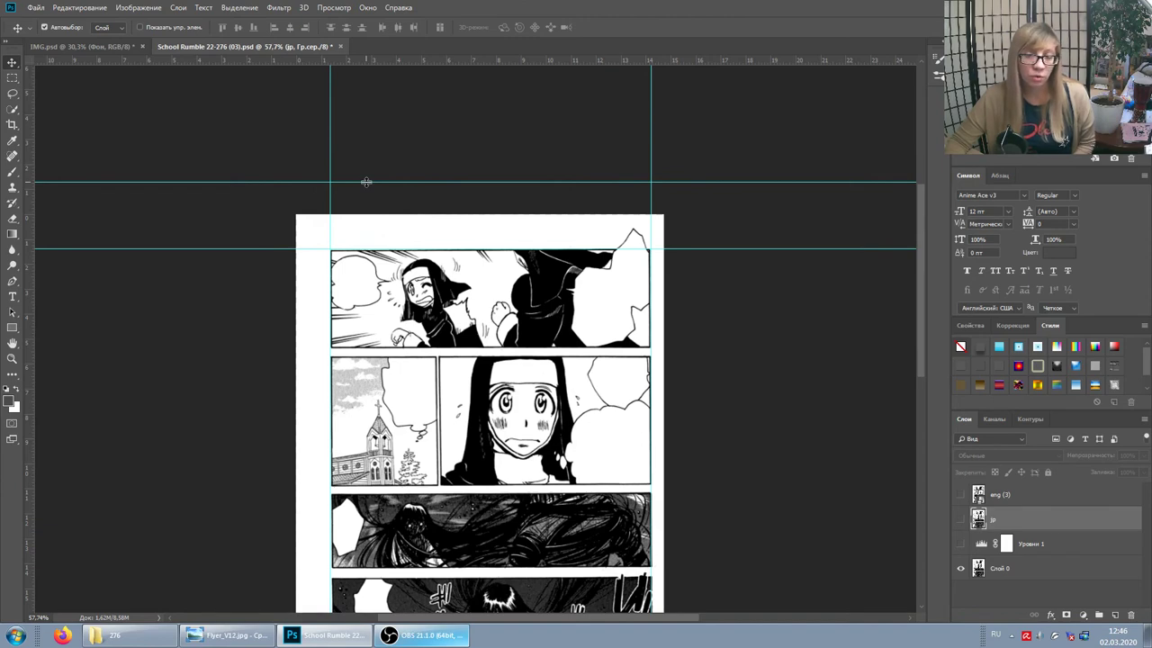
{"action": "left_click_drag", "start_coordinate": [367, 182], "coordinate": [374, 62]}
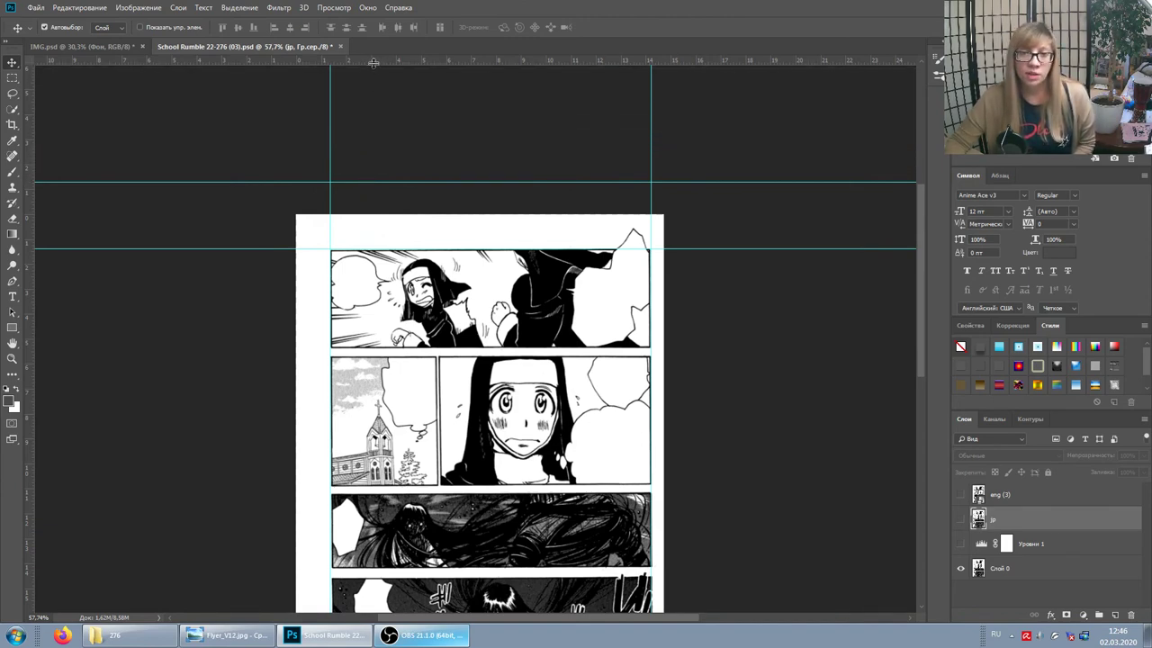
{"action": "left_click_drag", "start_coordinate": [373, 62], "coordinate": [372, 65]}
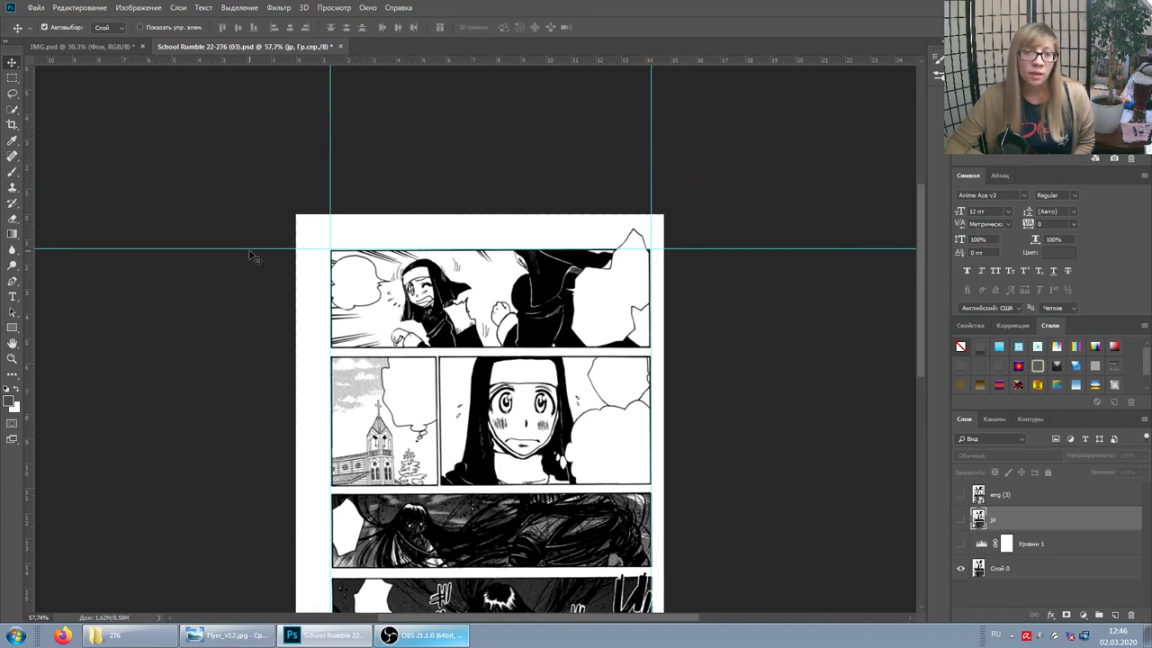
{"action": "left_click_drag", "start_coordinate": [250, 247], "coordinate": [290, 60]}
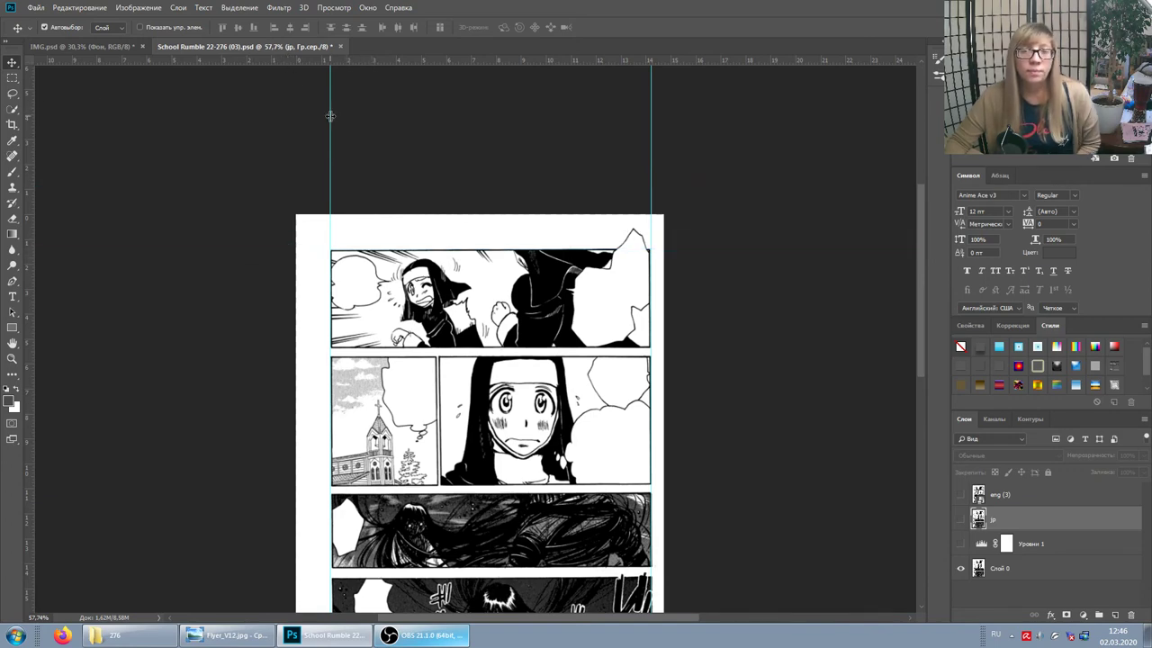
{"action": "left_click_drag", "start_coordinate": [298, 120], "coordinate": [30, 108]}
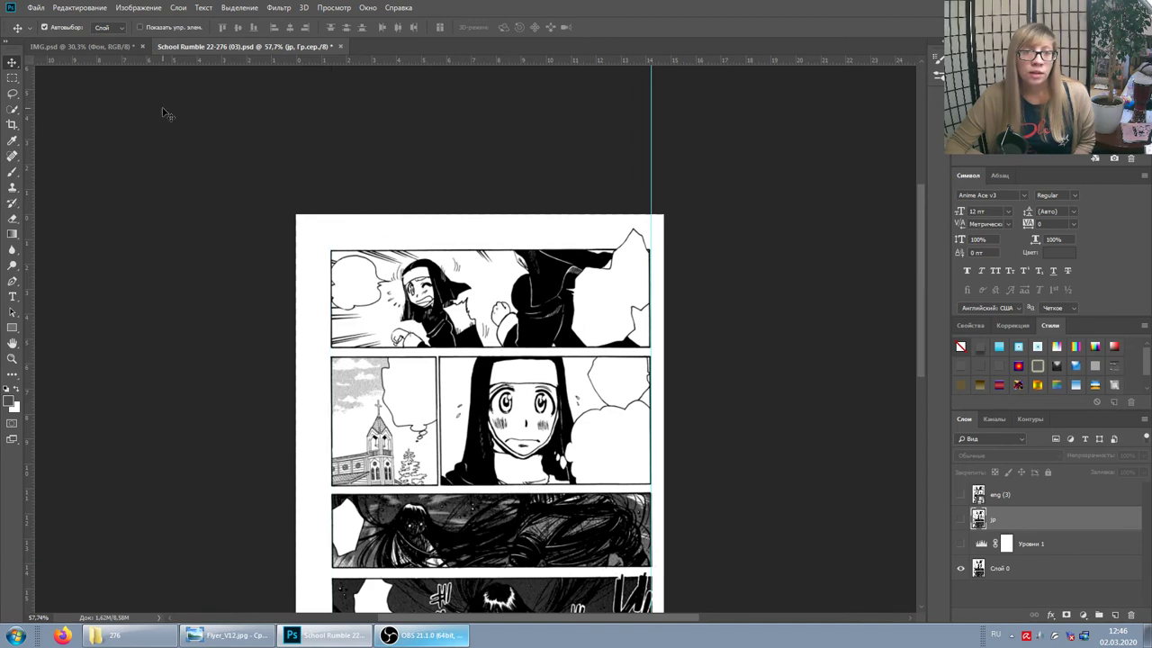
{"action": "left_click_drag", "start_coordinate": [652, 114], "coordinate": [28, 95]}
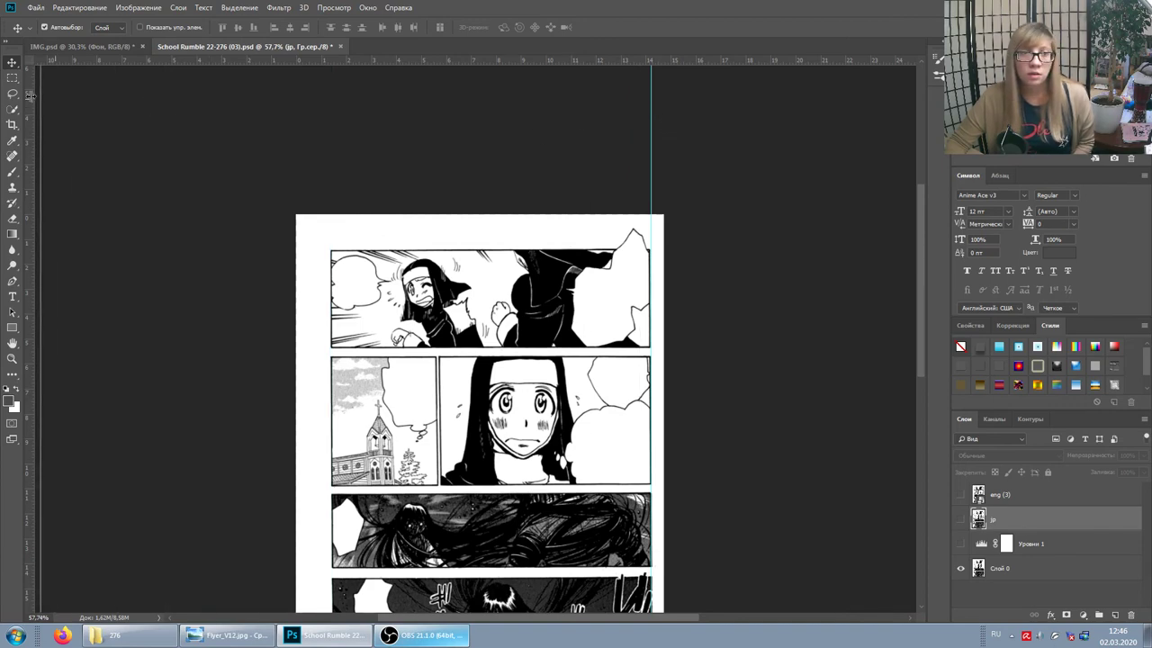
{"action": "scroll", "coordinate": [704, 181], "scroll_direction": "down", "scroll_amount": 3}
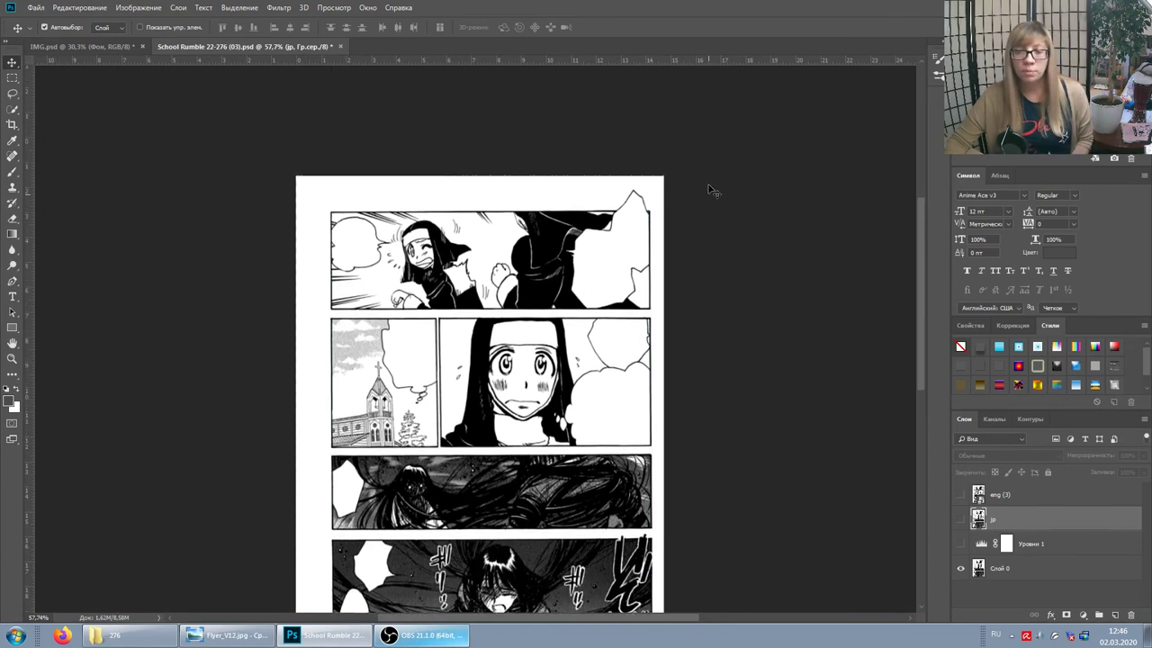
Show the full page, shift Слой 0 to close the bottom transparent strip, and switch to OBS
{"action": "scroll", "coordinate": [693, 183], "scroll_direction": "down", "scroll_amount": 2}
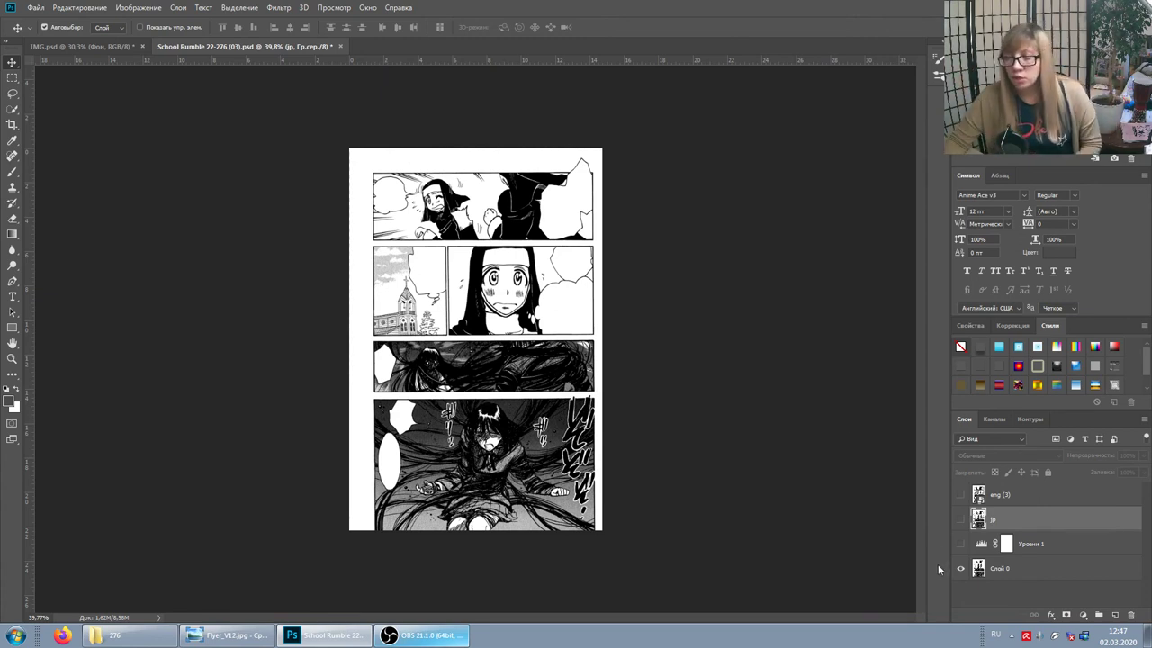
{"action": "left_click", "coordinate": [1037, 571]}
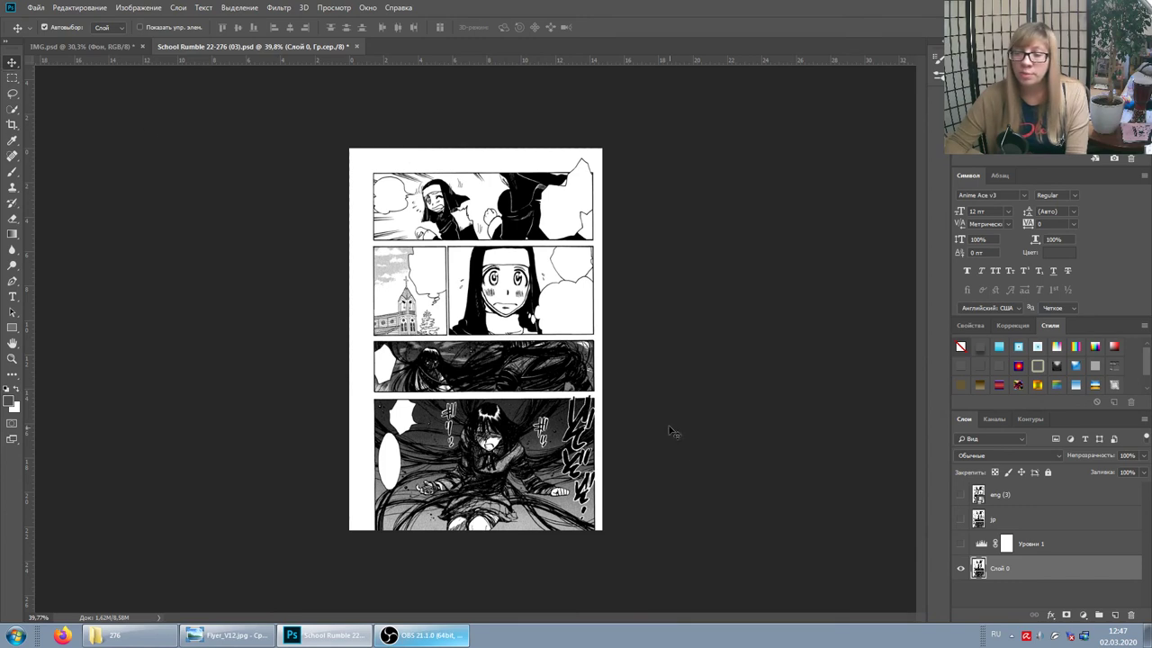
{"action": "left_click_drag", "start_coordinate": [520, 431], "coordinate": [544, 397]}
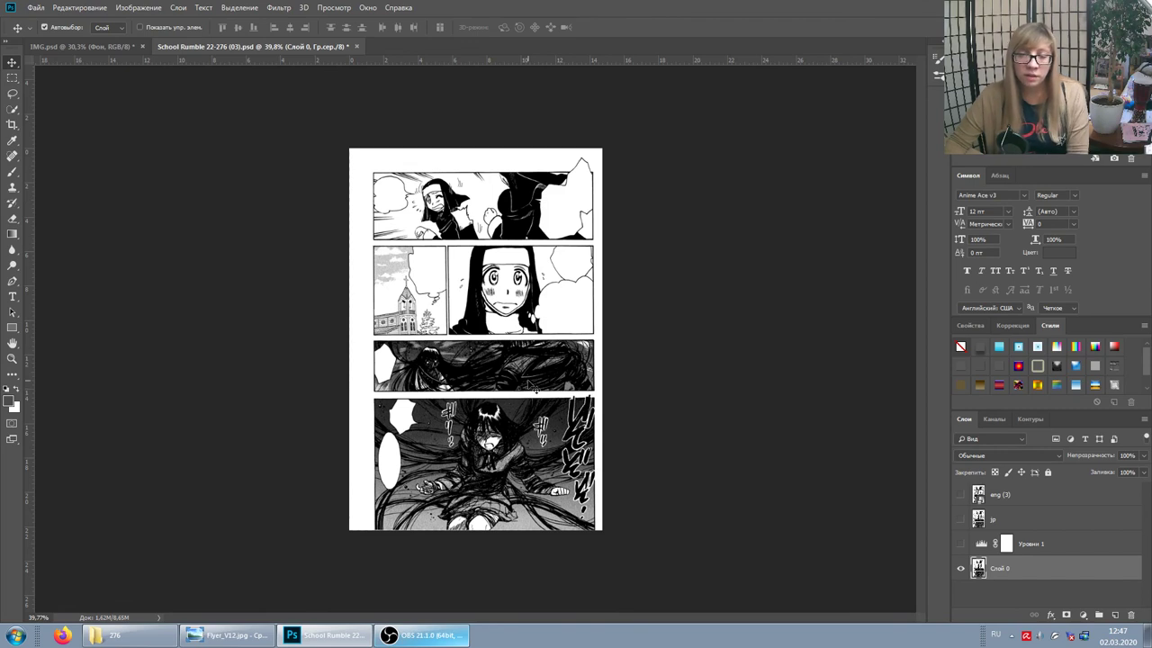
{"action": "left_click_drag", "start_coordinate": [535, 385], "coordinate": [529, 380]}
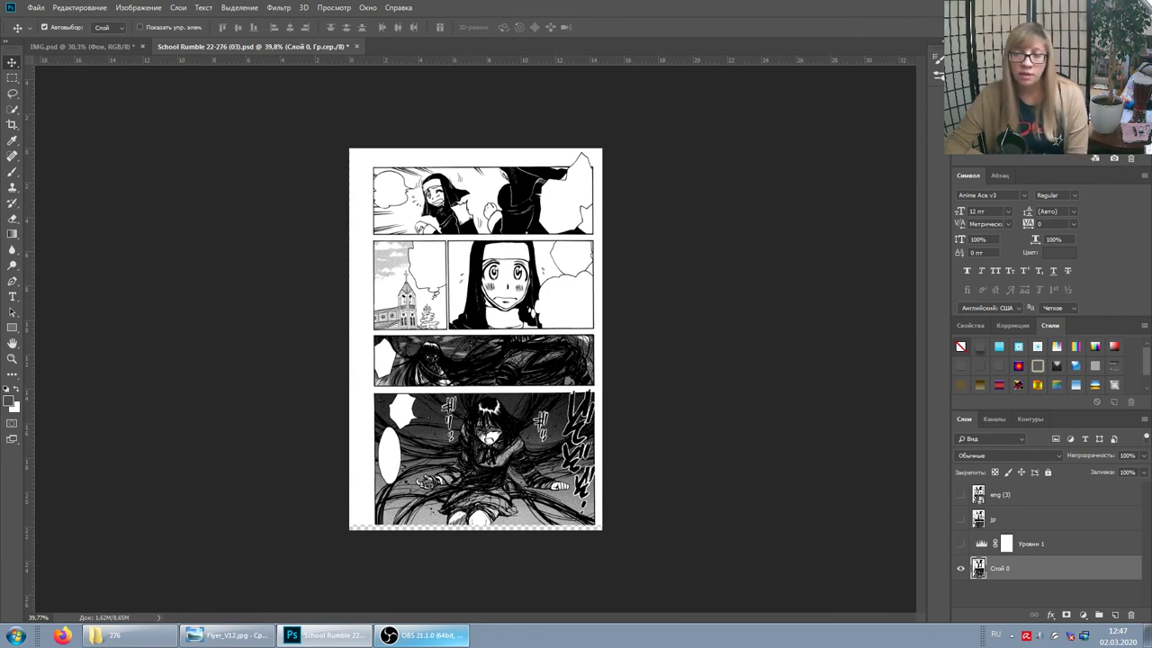
{"action": "key", "text": "shift+Down"}
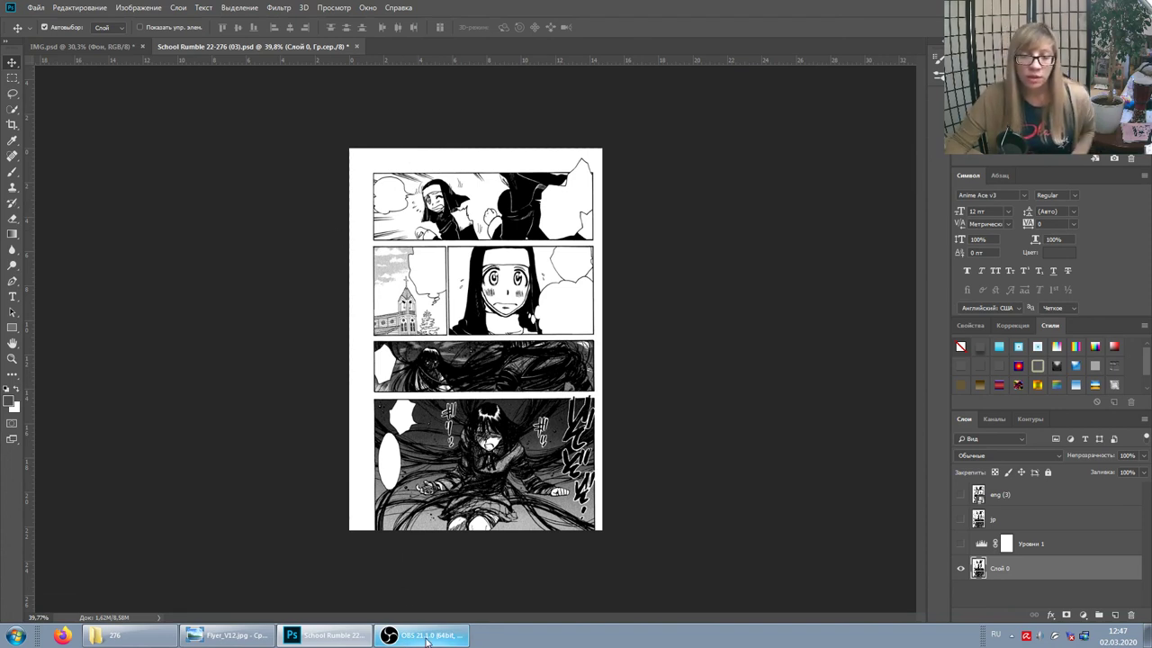
{"action": "left_click", "coordinate": [428, 637]}
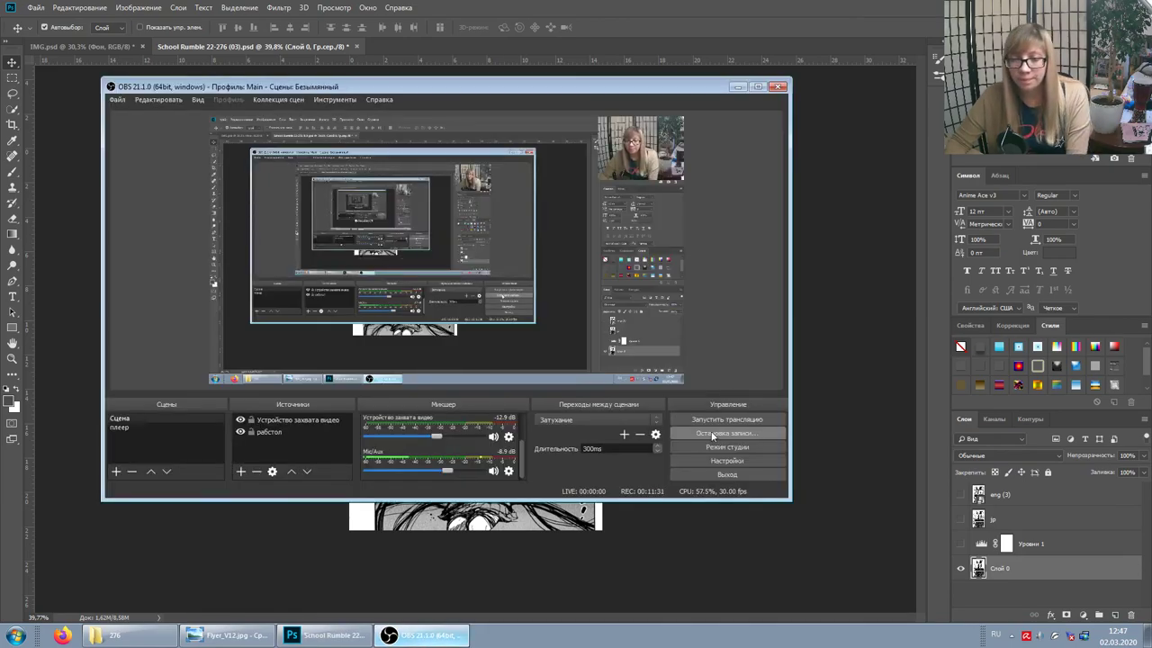